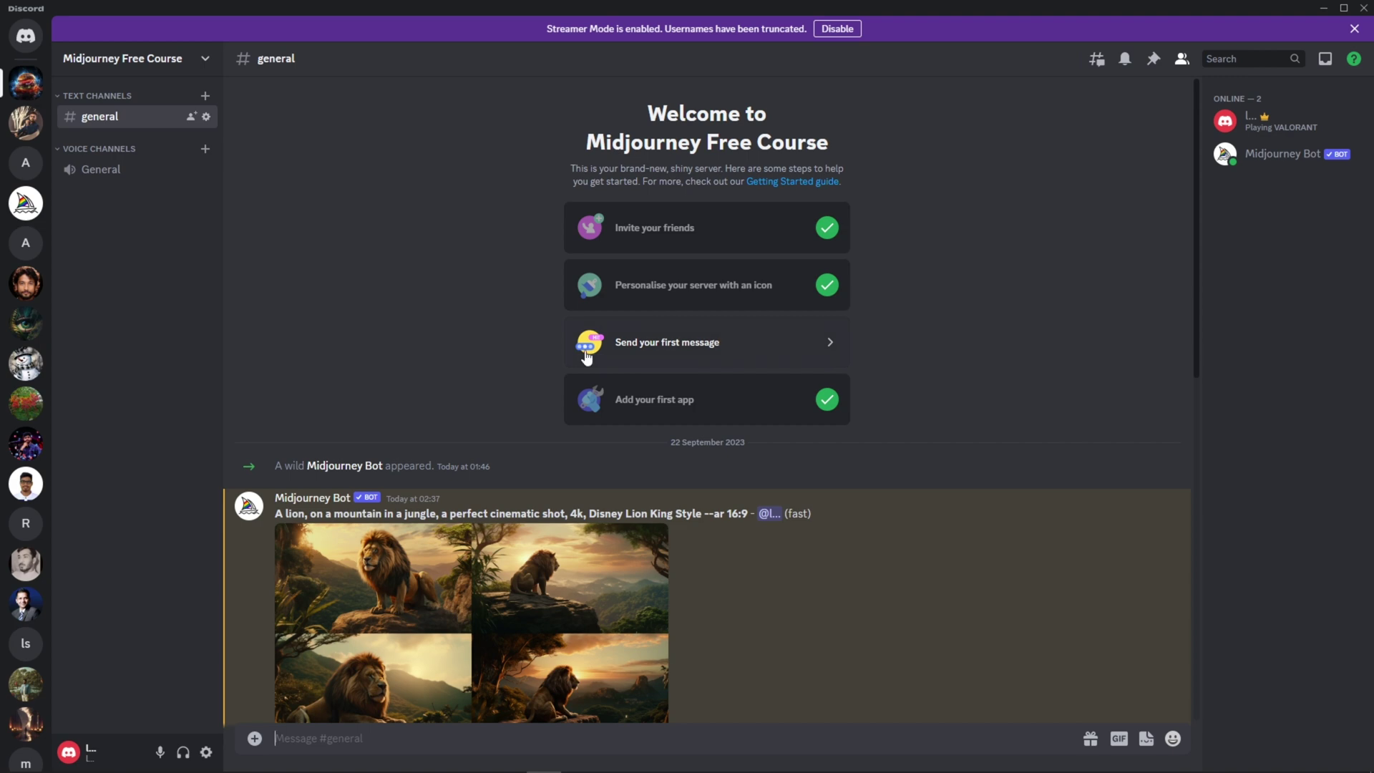
Examine the lion image generations and their prompts, comparing the style wording and parameters used
scroll(486, 391, down, 3)
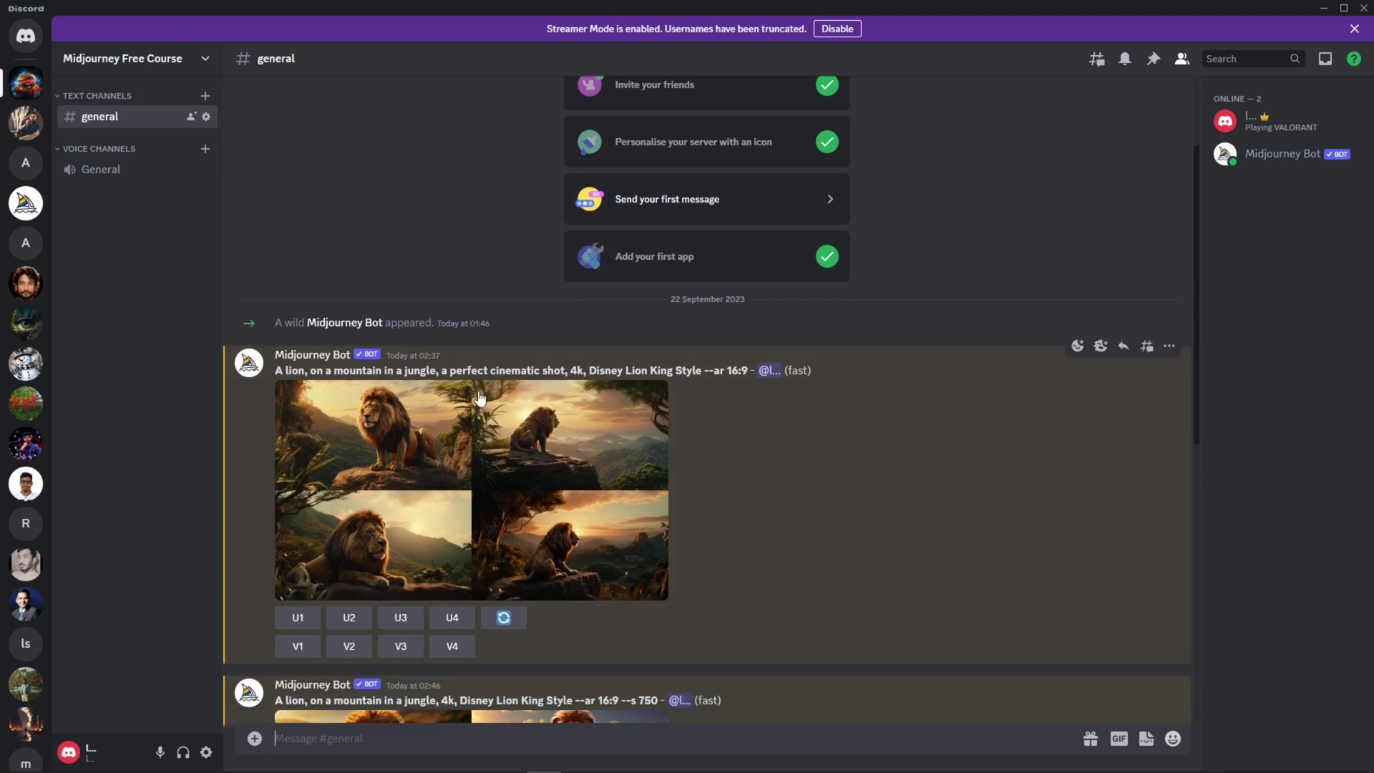
scroll(633, 387, down, 4)
scroll(633, 387, up, 3)
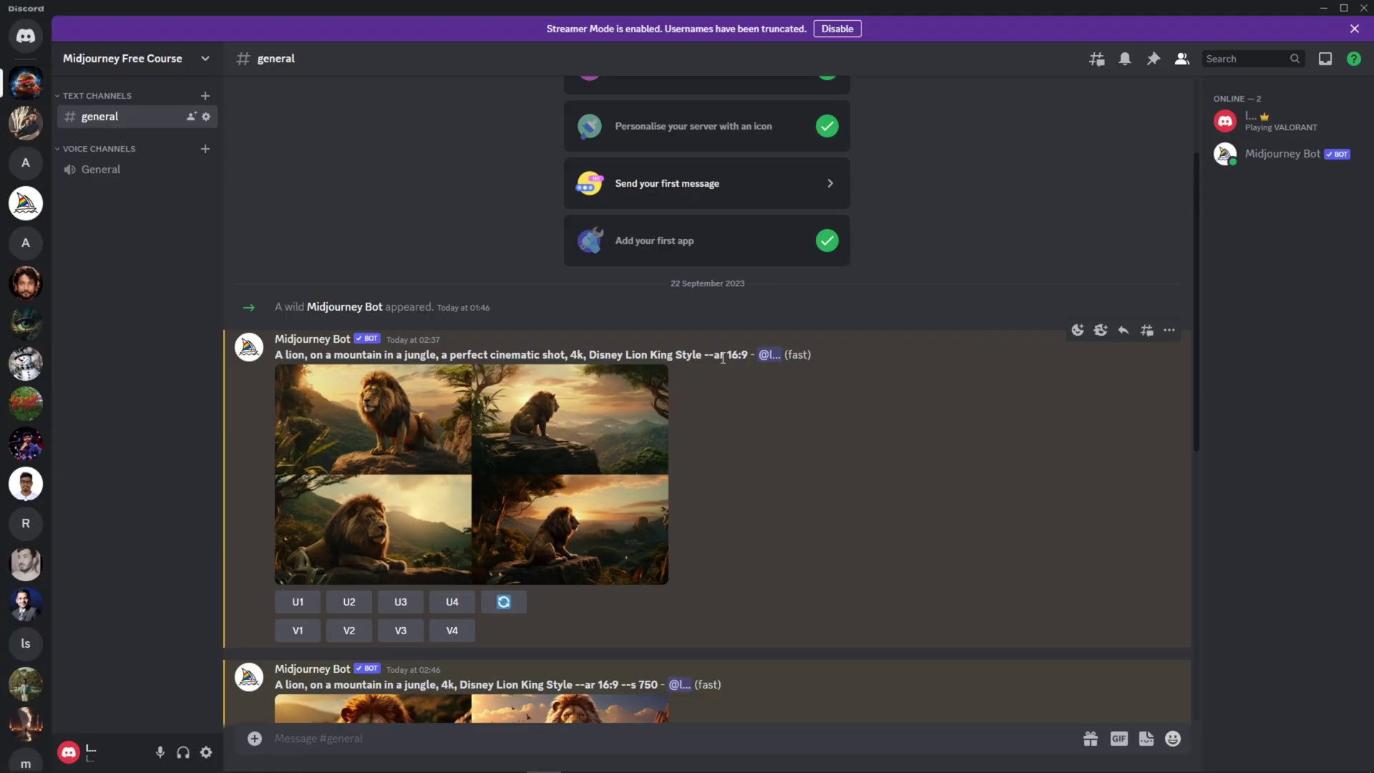
scroll(709, 355, down, 6)
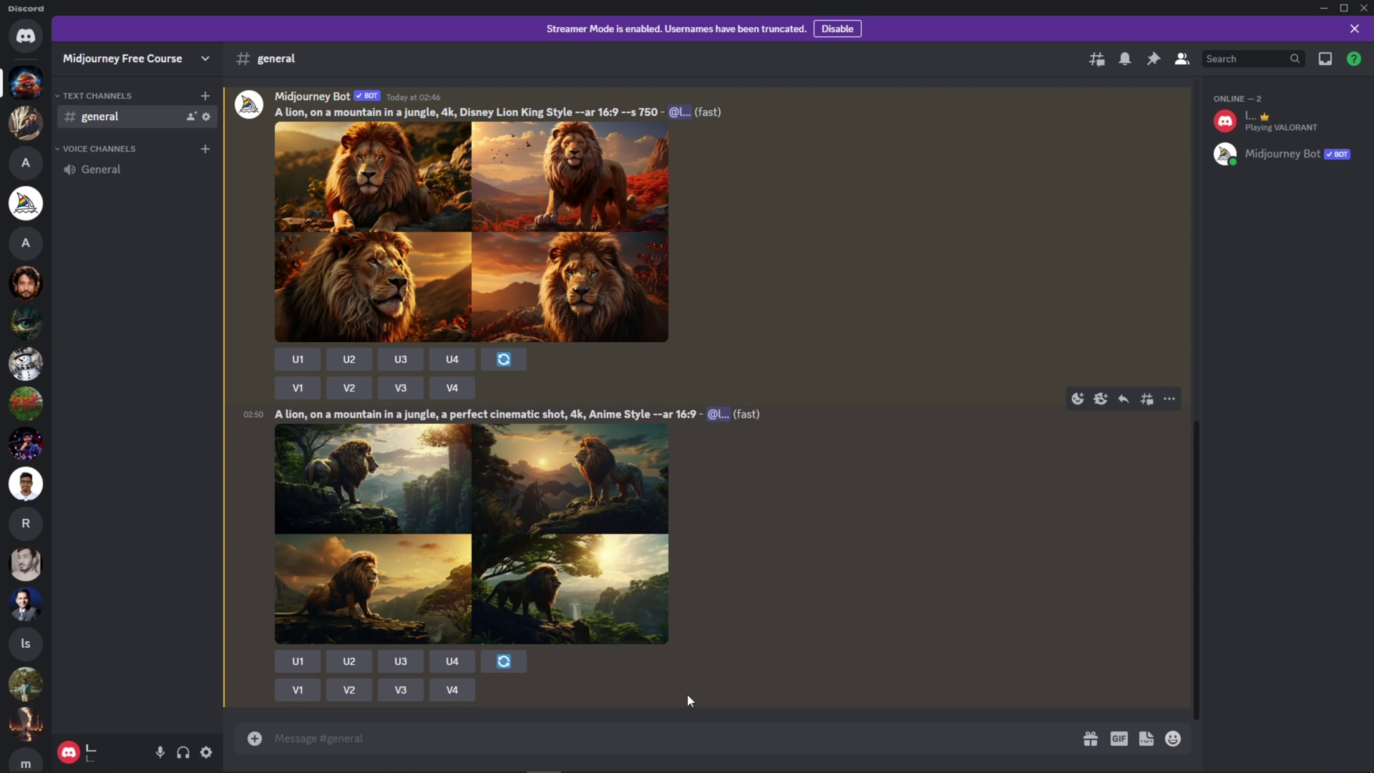
scroll(750, 367, up, 15)
scroll(750, 367, down, 15)
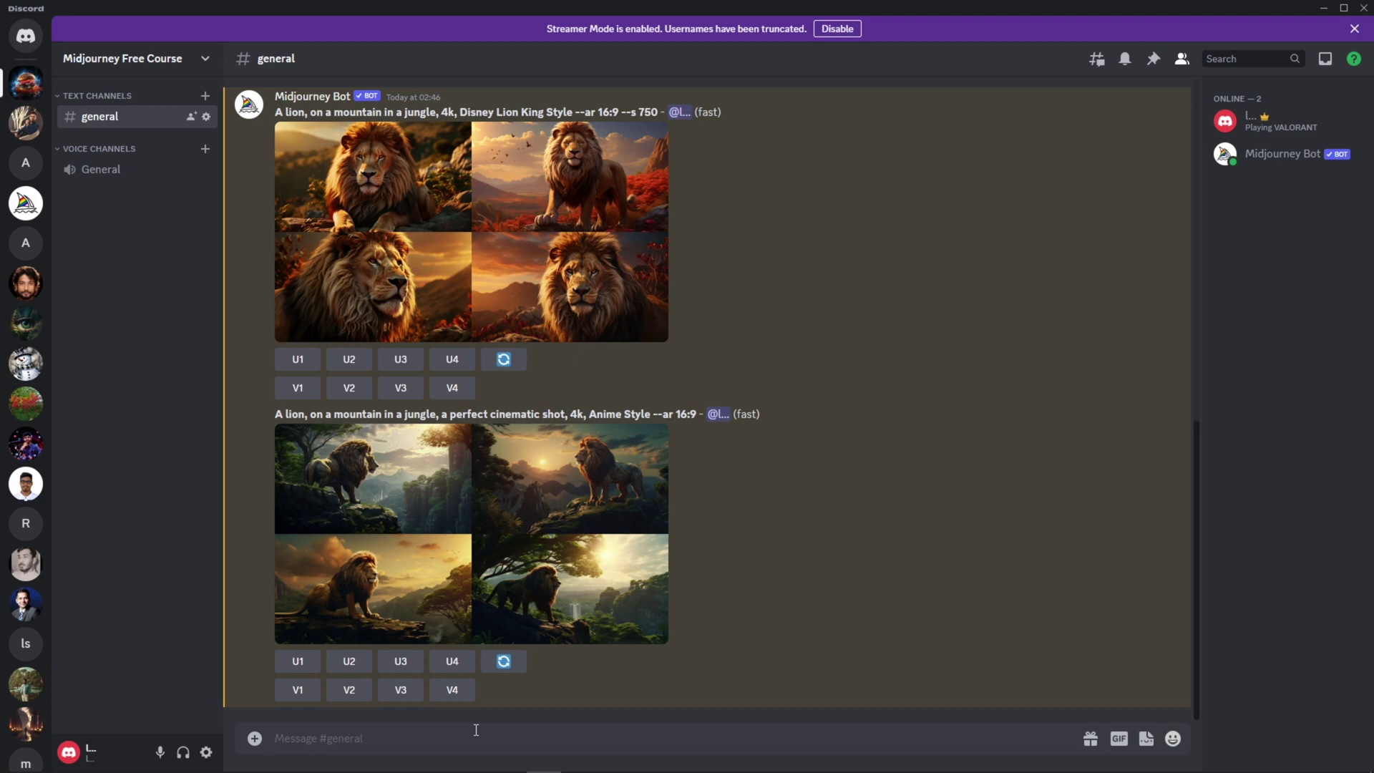
scroll(458, 451, up, 8)
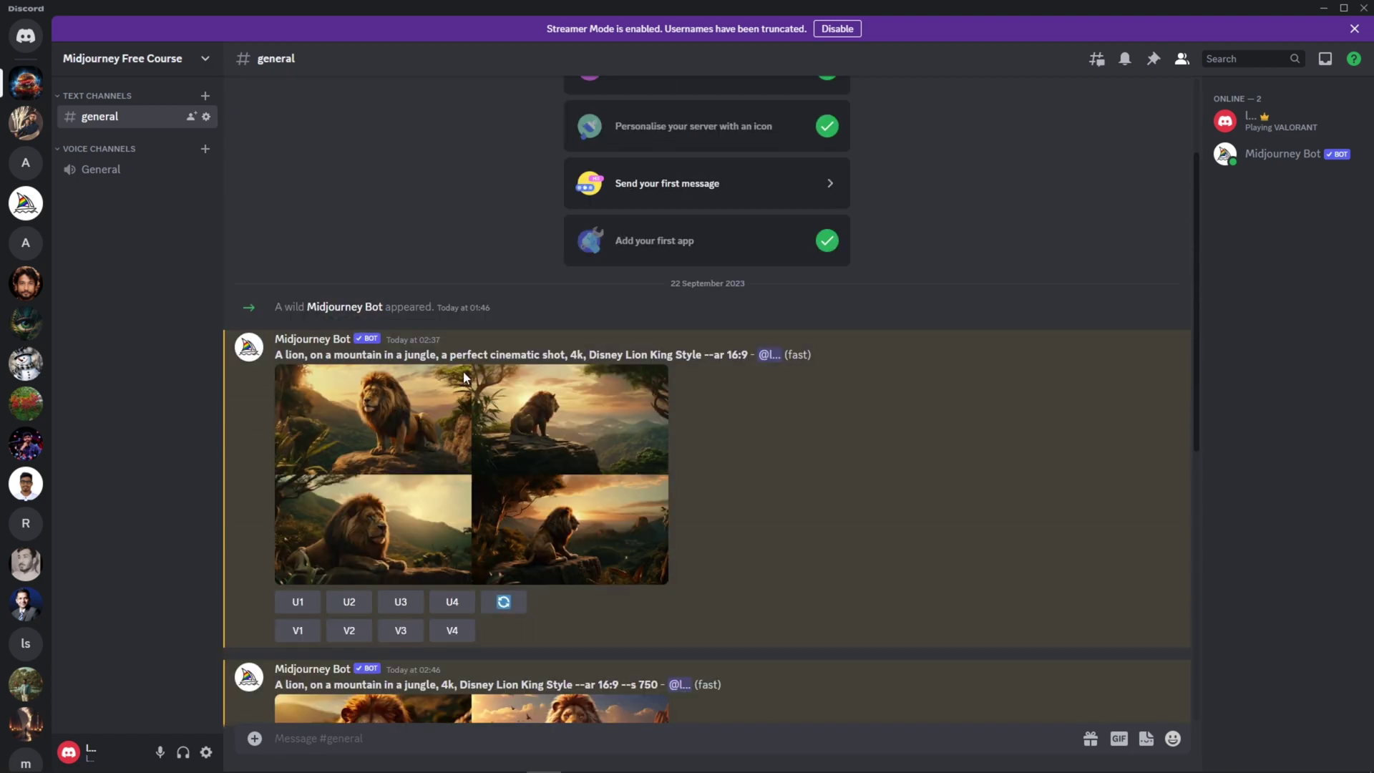
scroll(493, 494, down, 8)
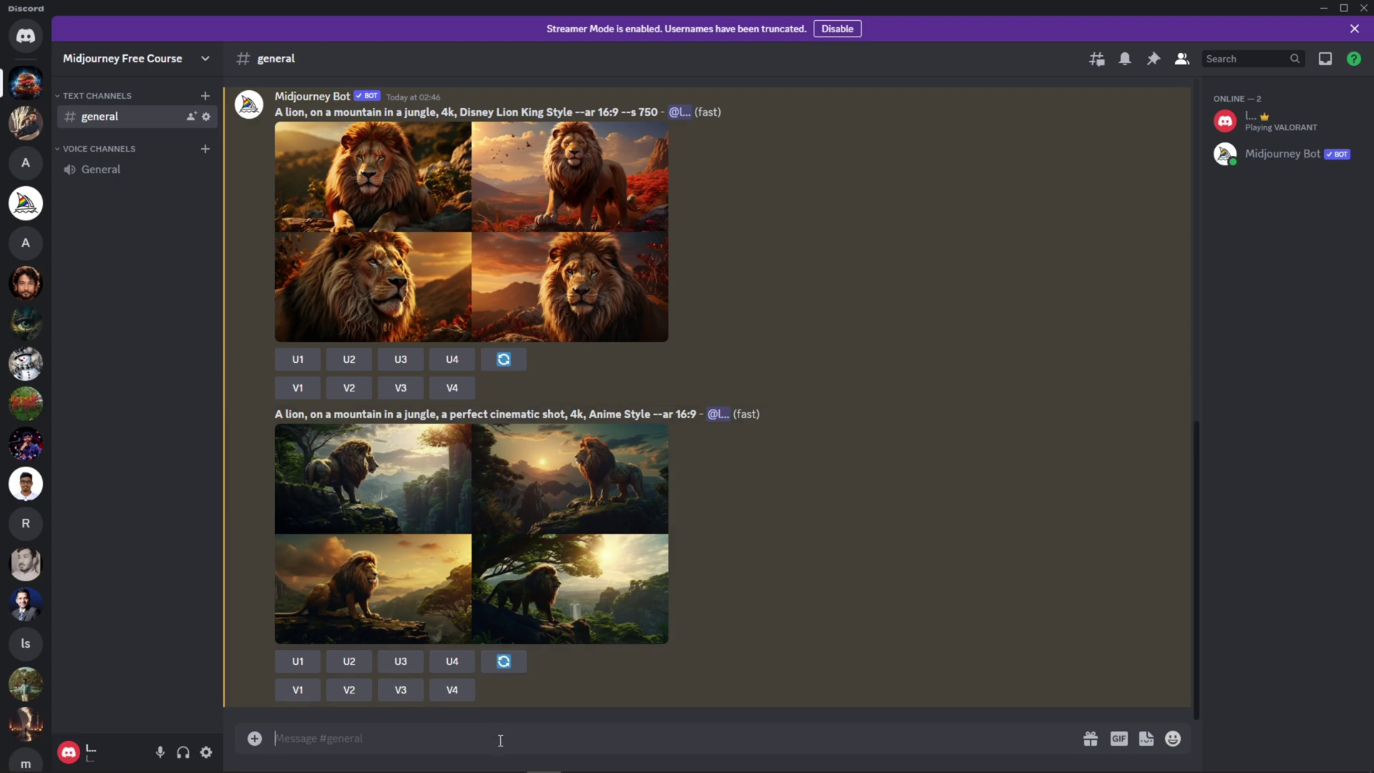
Compose an /imagine prompt reading "cute unicorns characters for a videogame 3d render Style --ar 3:2"
text(/)
click(329, 457)
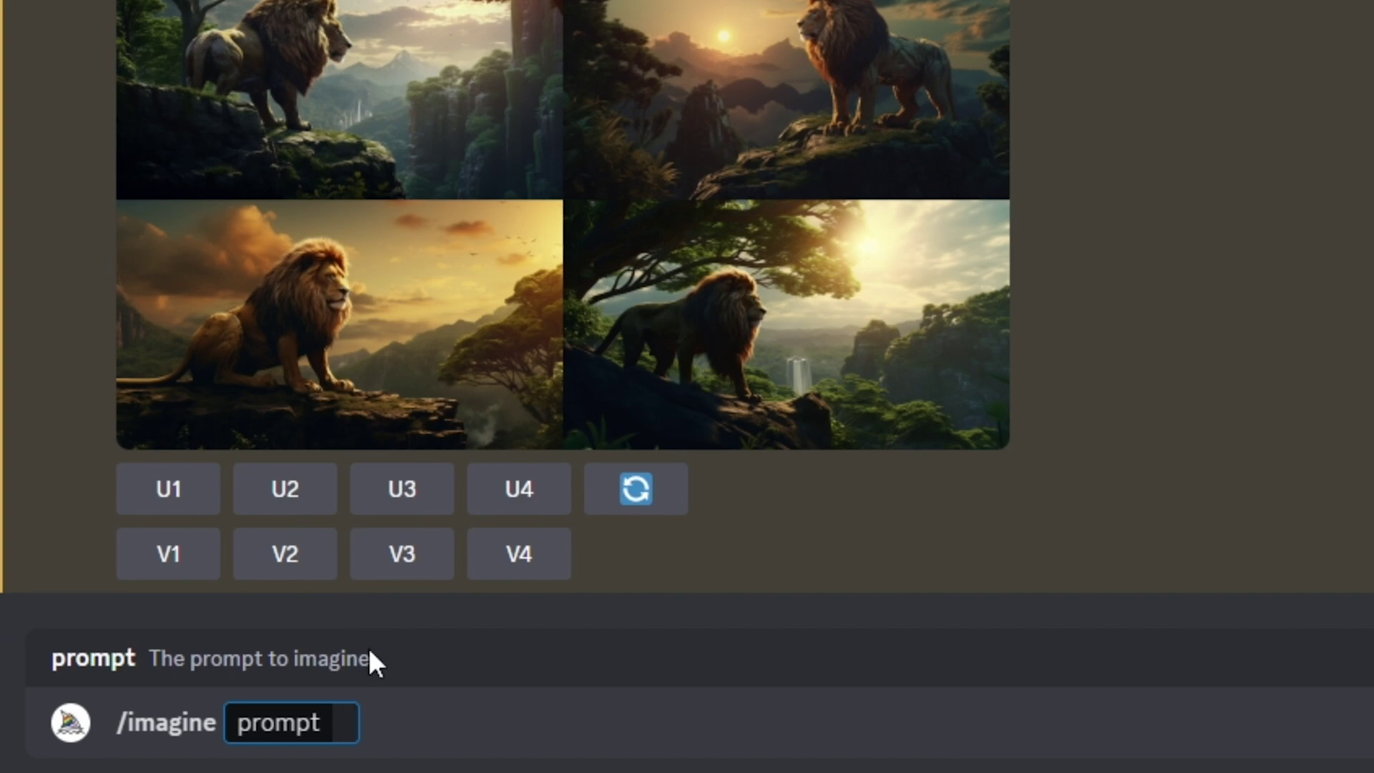
text(cute unicorns characters for a videogame 3d render Style --ar 3:2)
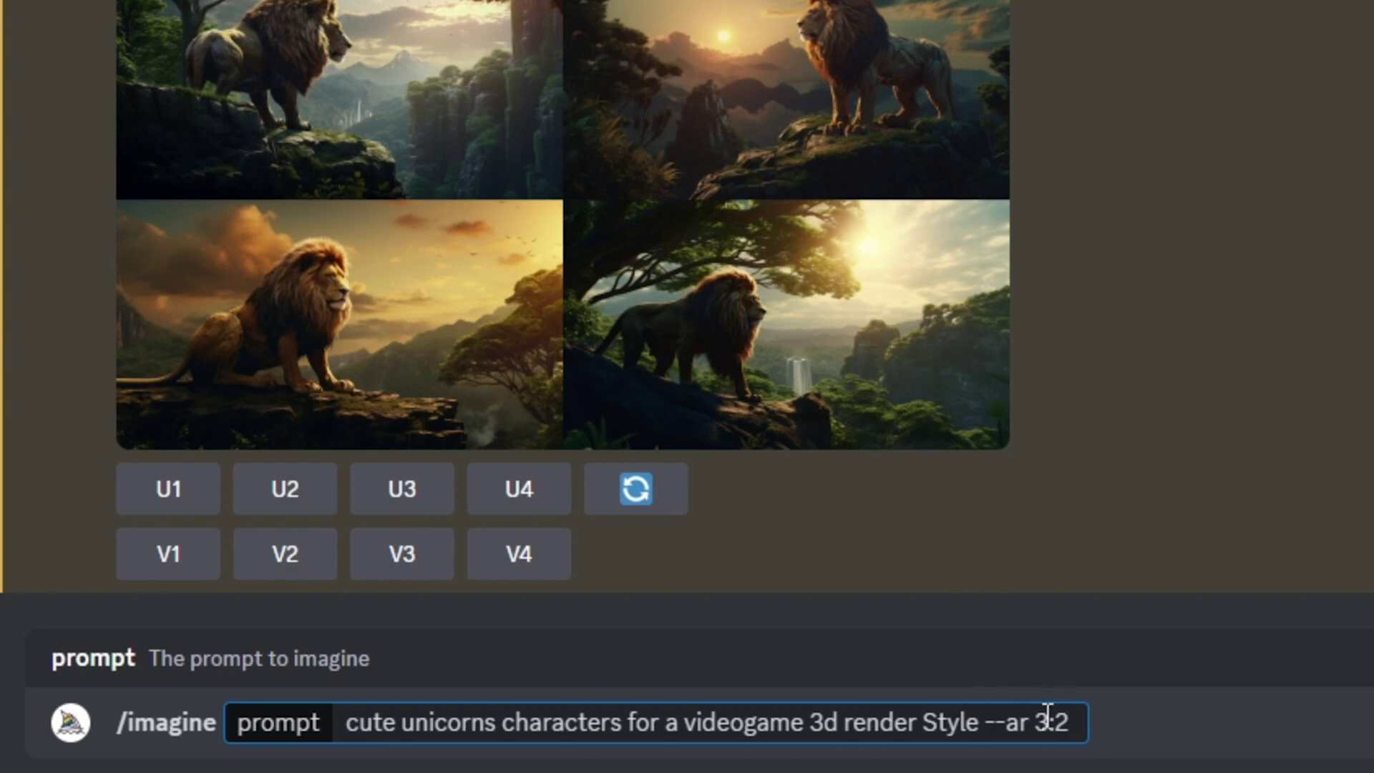
Review the drafted prompt, highlighting its full description, the unicorn subject and the videogame wording
click(350, 724)
drag(344, 722, 980, 728)
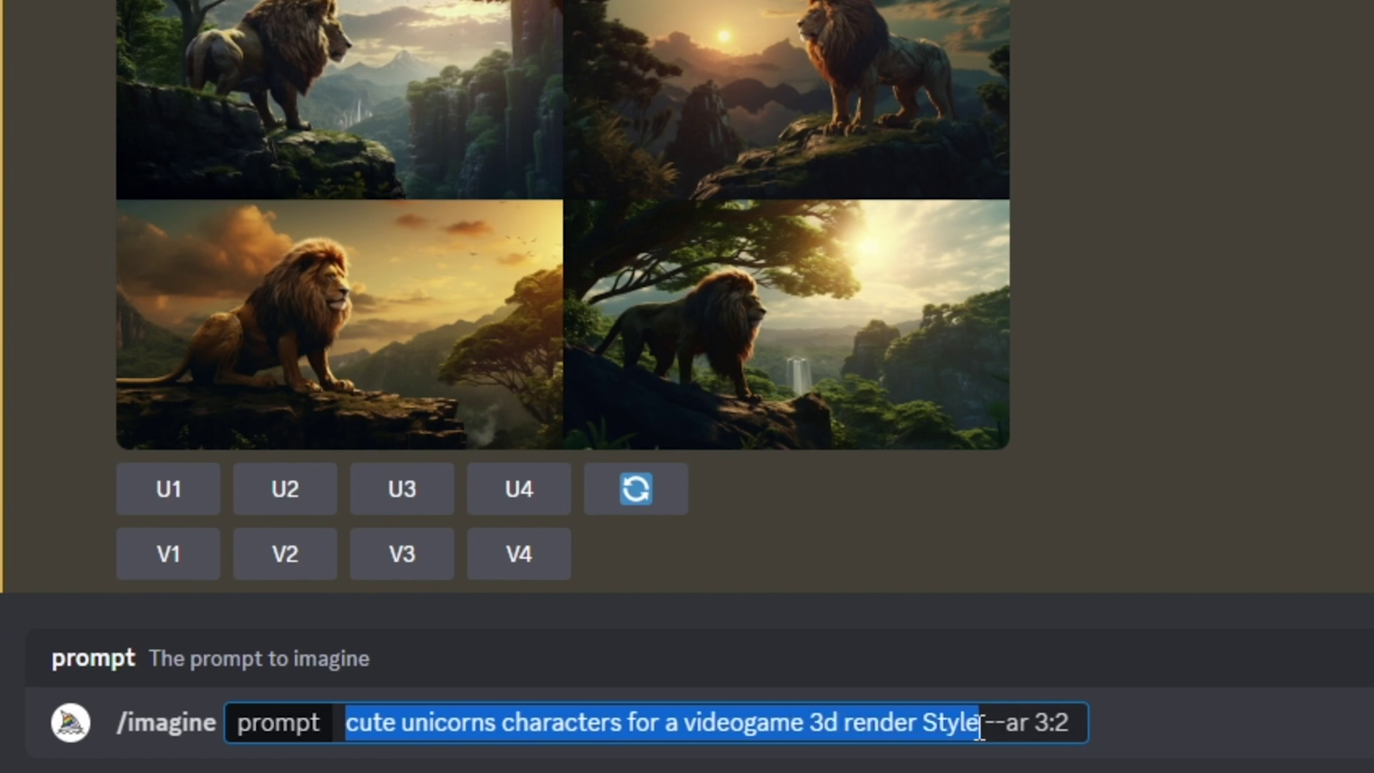
click(1135, 723)
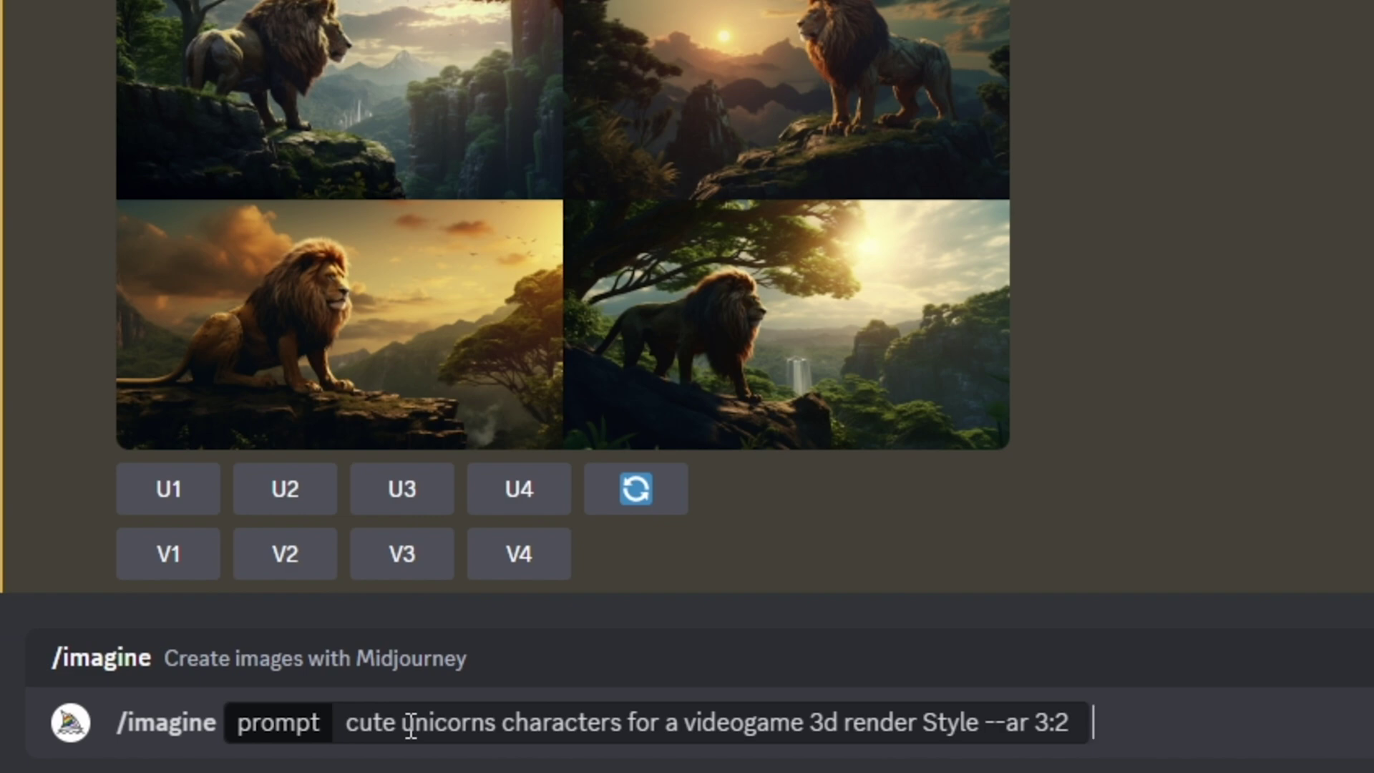
drag(351, 723, 496, 723)
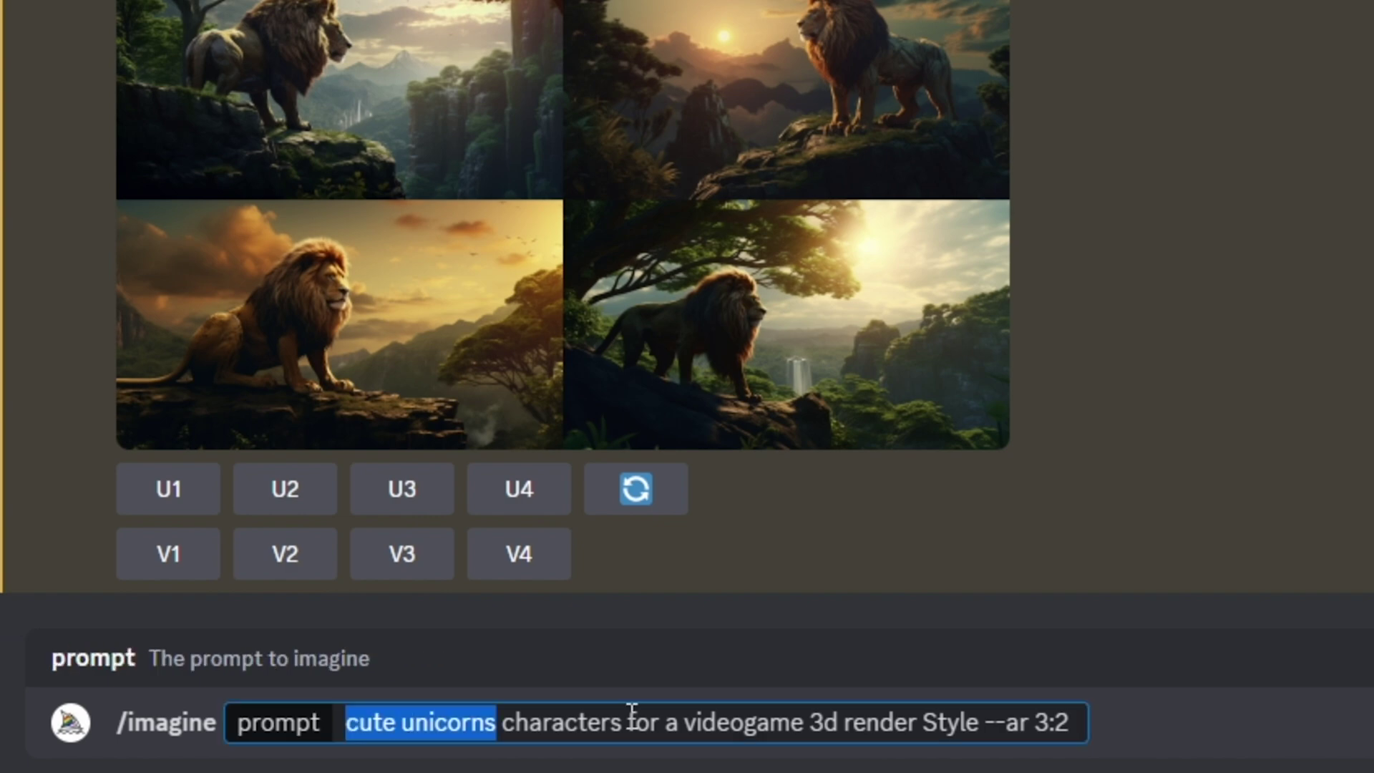
drag(610, 721, 343, 721)
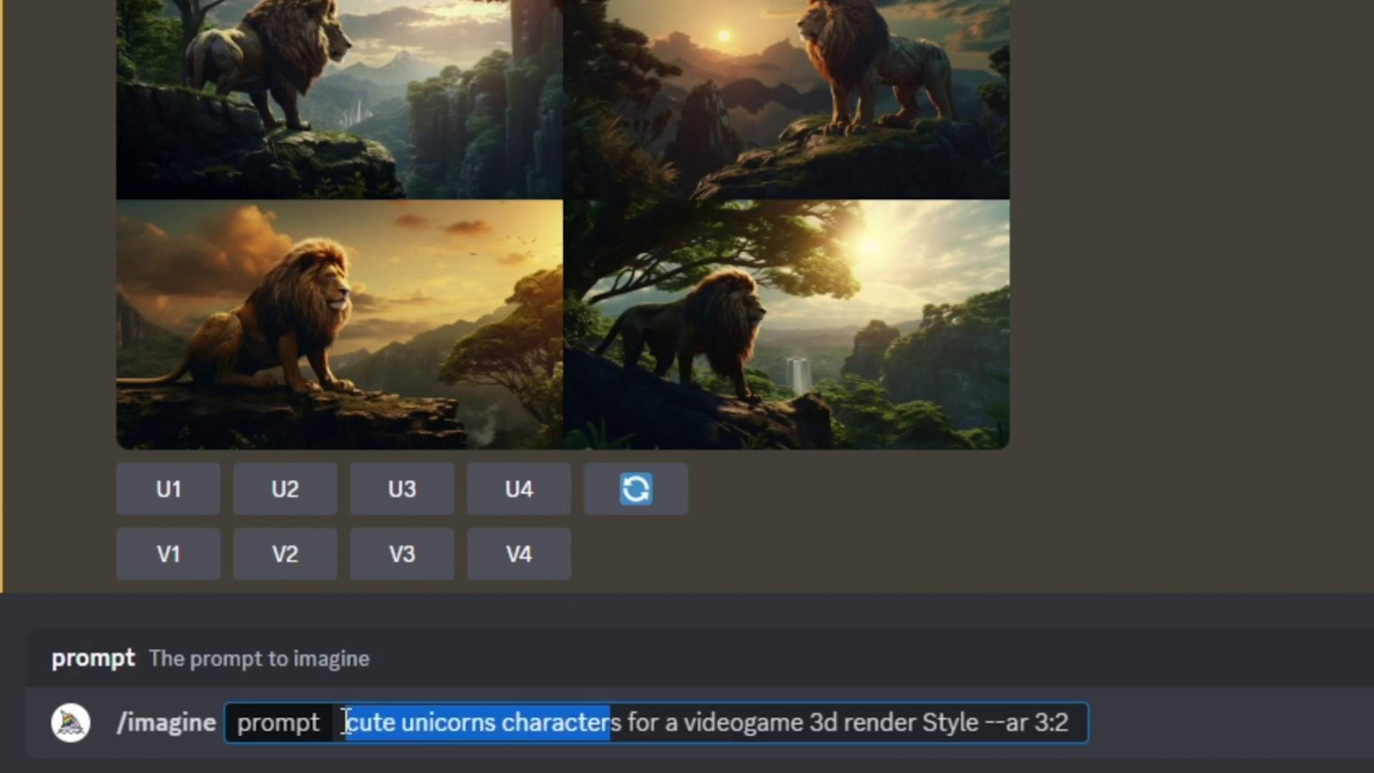
click(465, 730)
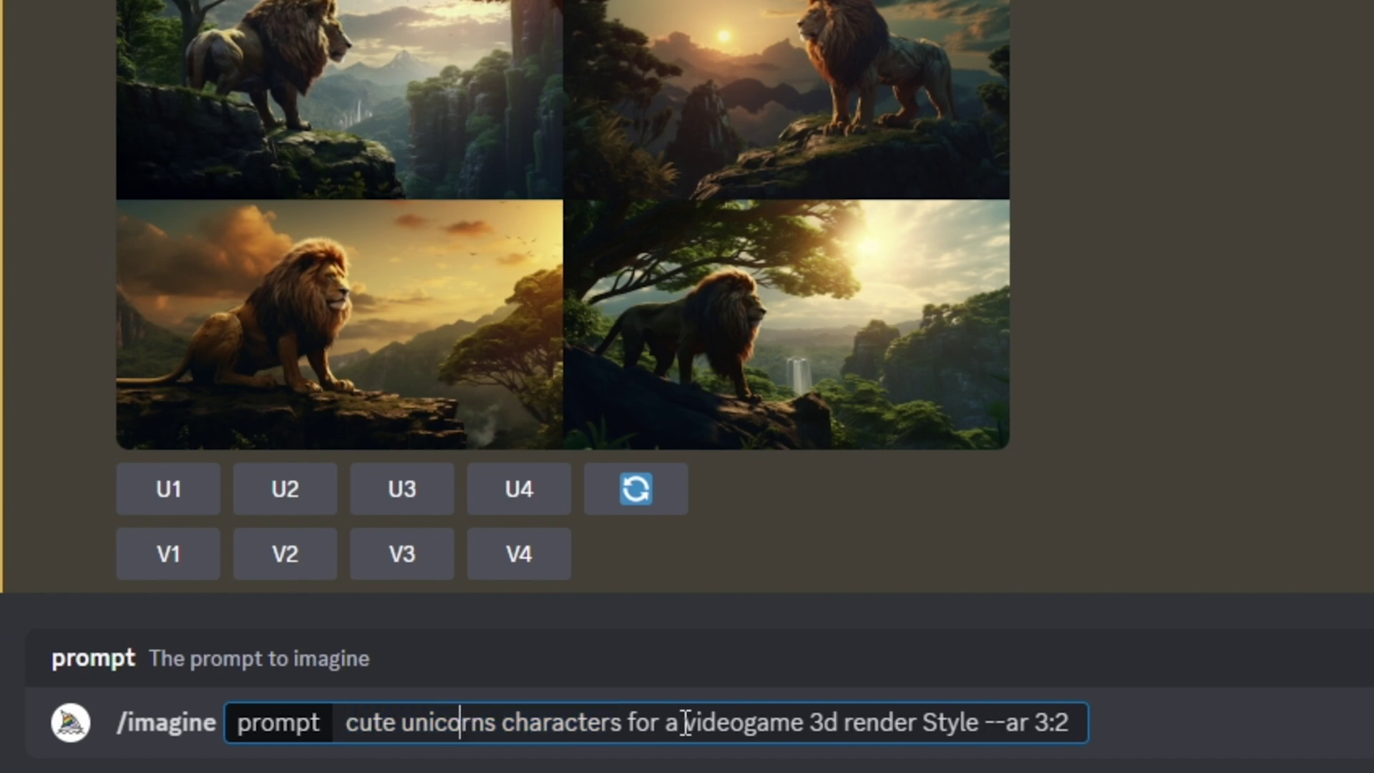
drag(687, 723, 771, 719)
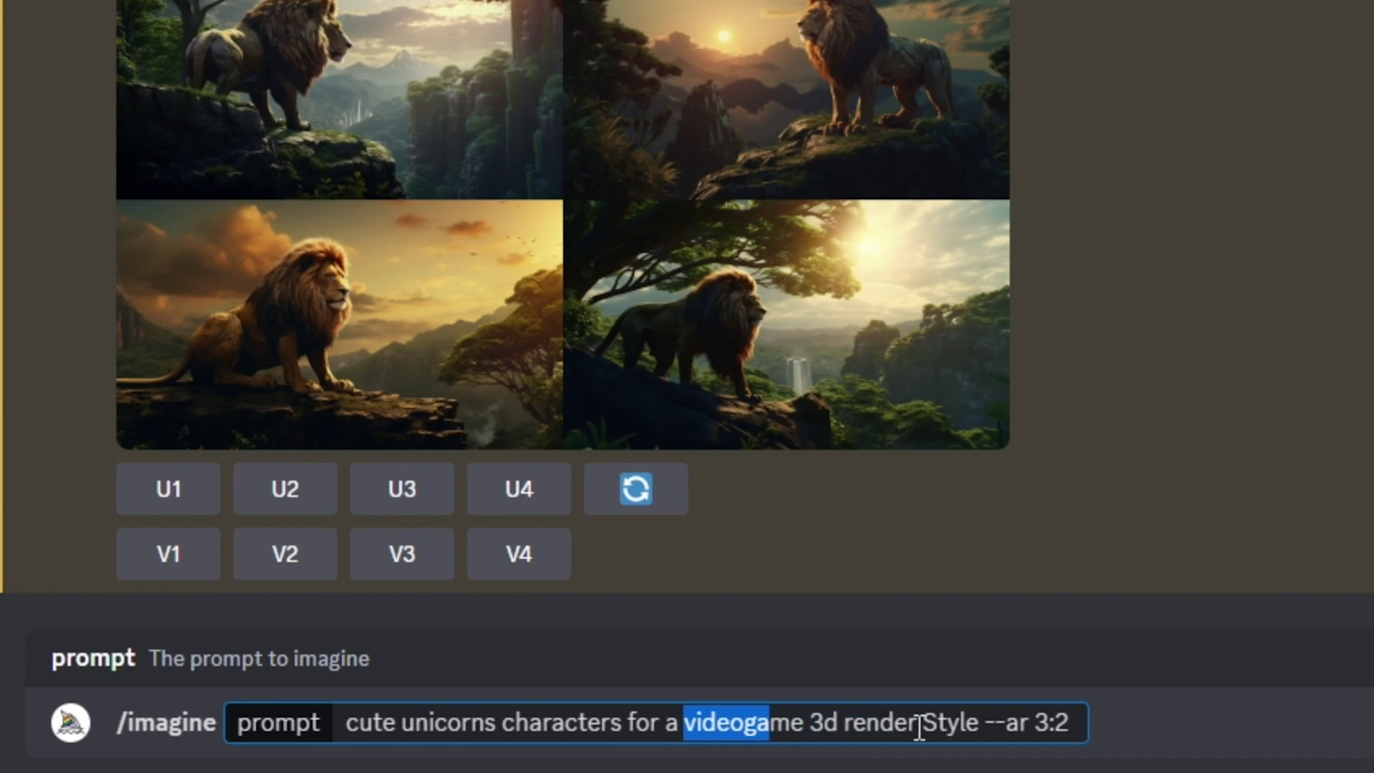
mouse_move(748, 719)
mouse_down()
mouse_move(862, 716)
mouse_move(744, 722)
mouse_up()
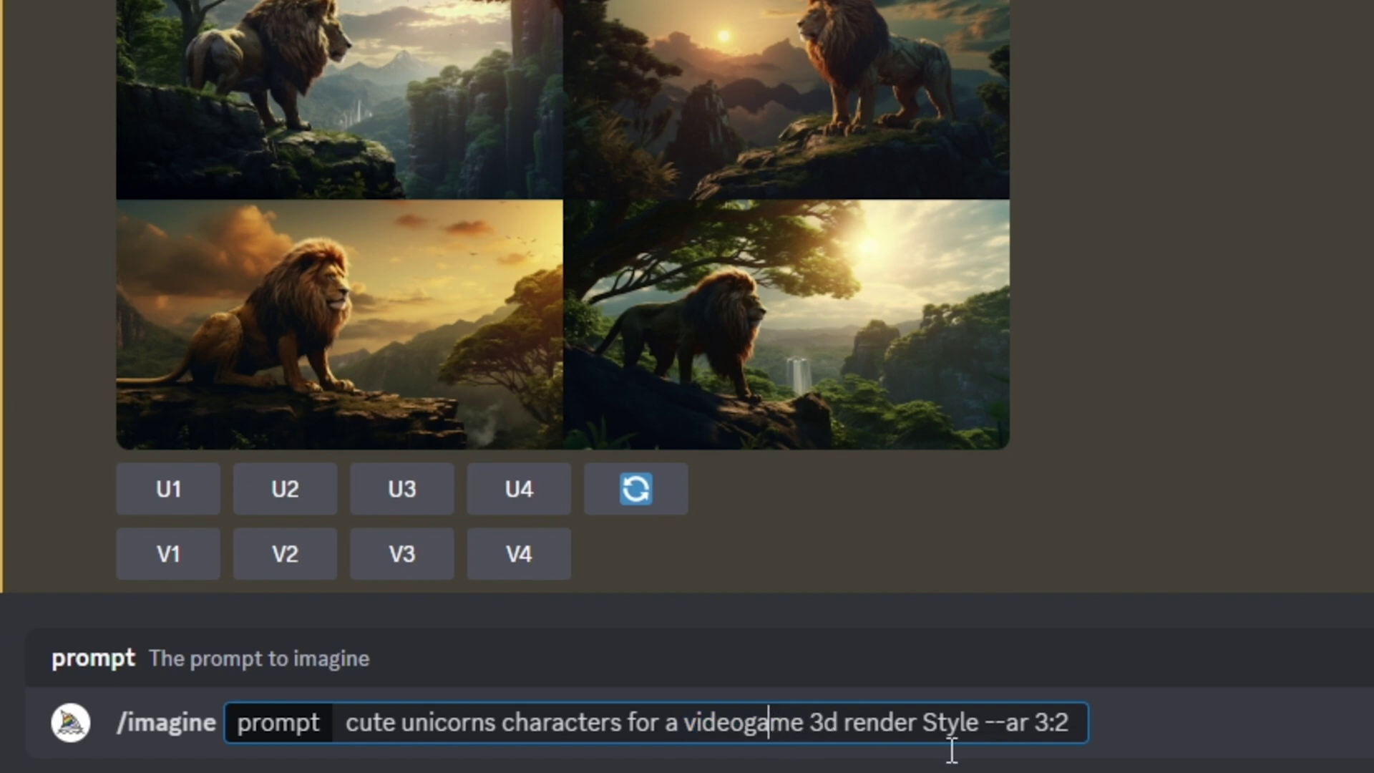
Check the --ar 3:2 parameter at the end of the unicorn prompt and submit the prompt
click(997, 723)
click(1036, 723)
click(1079, 719)
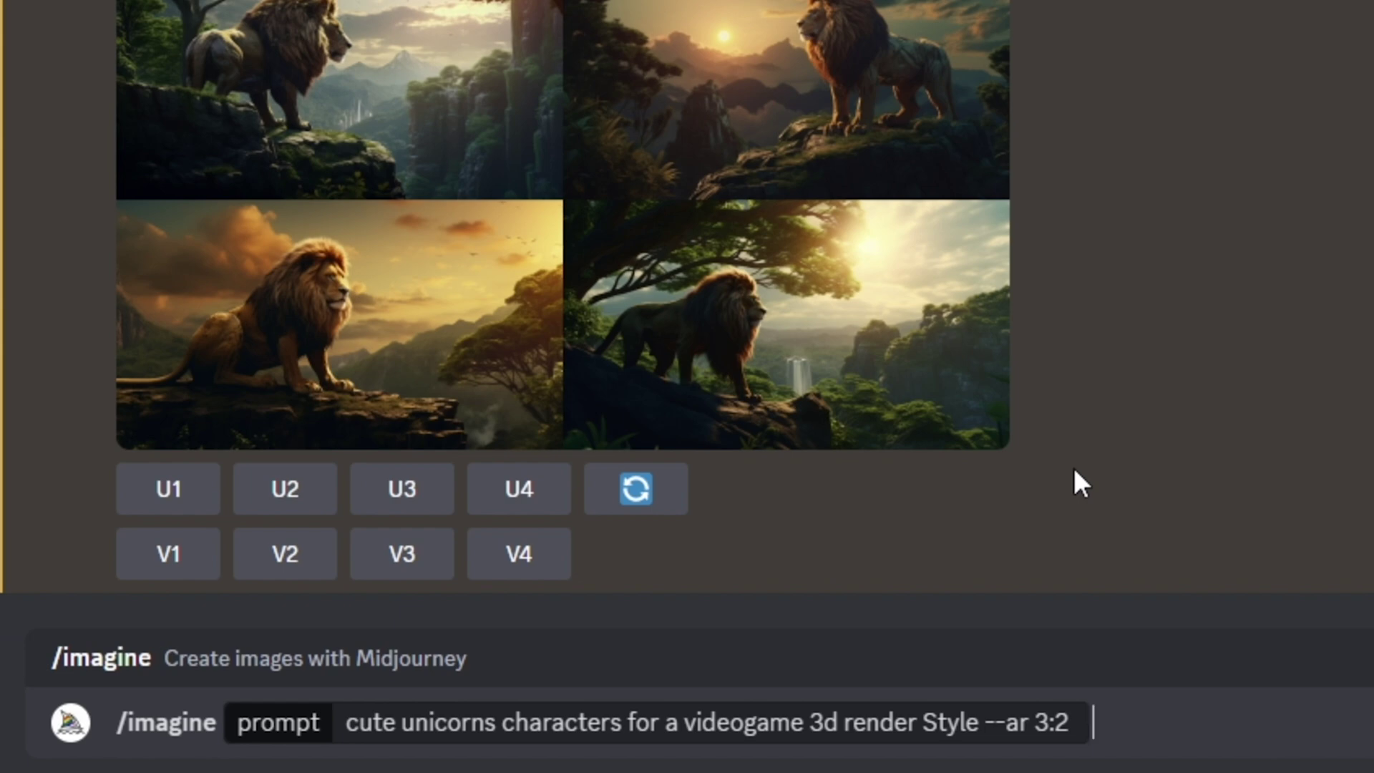
click(1075, 737)
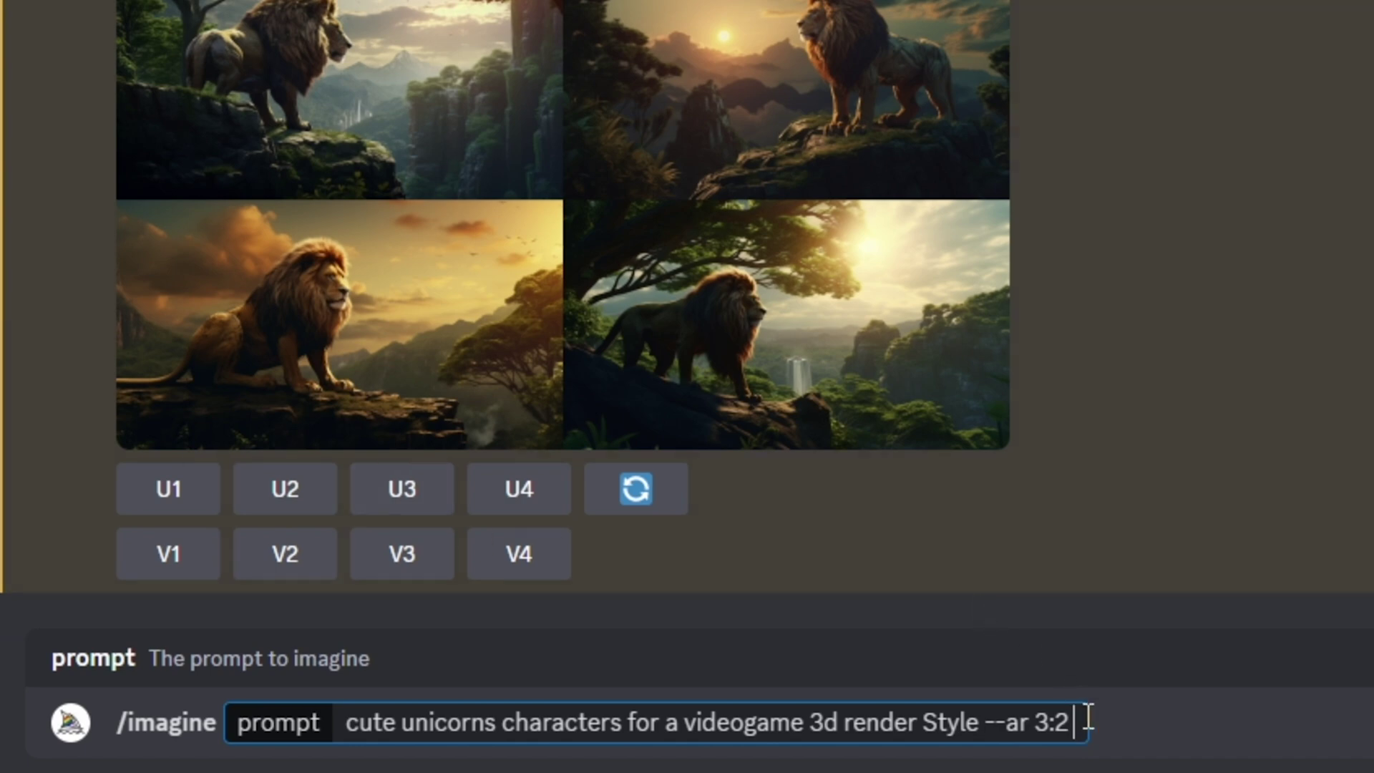
click(1122, 722)
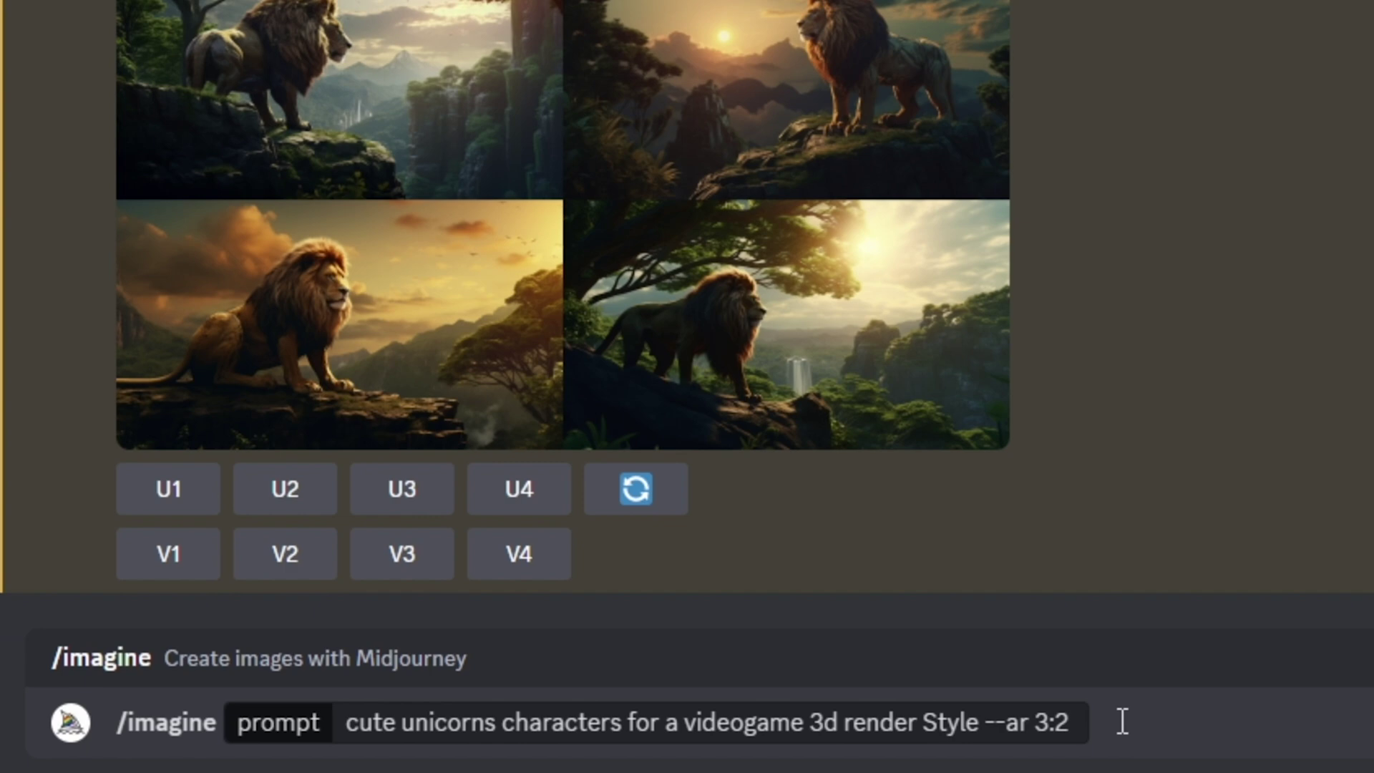
key(Return)
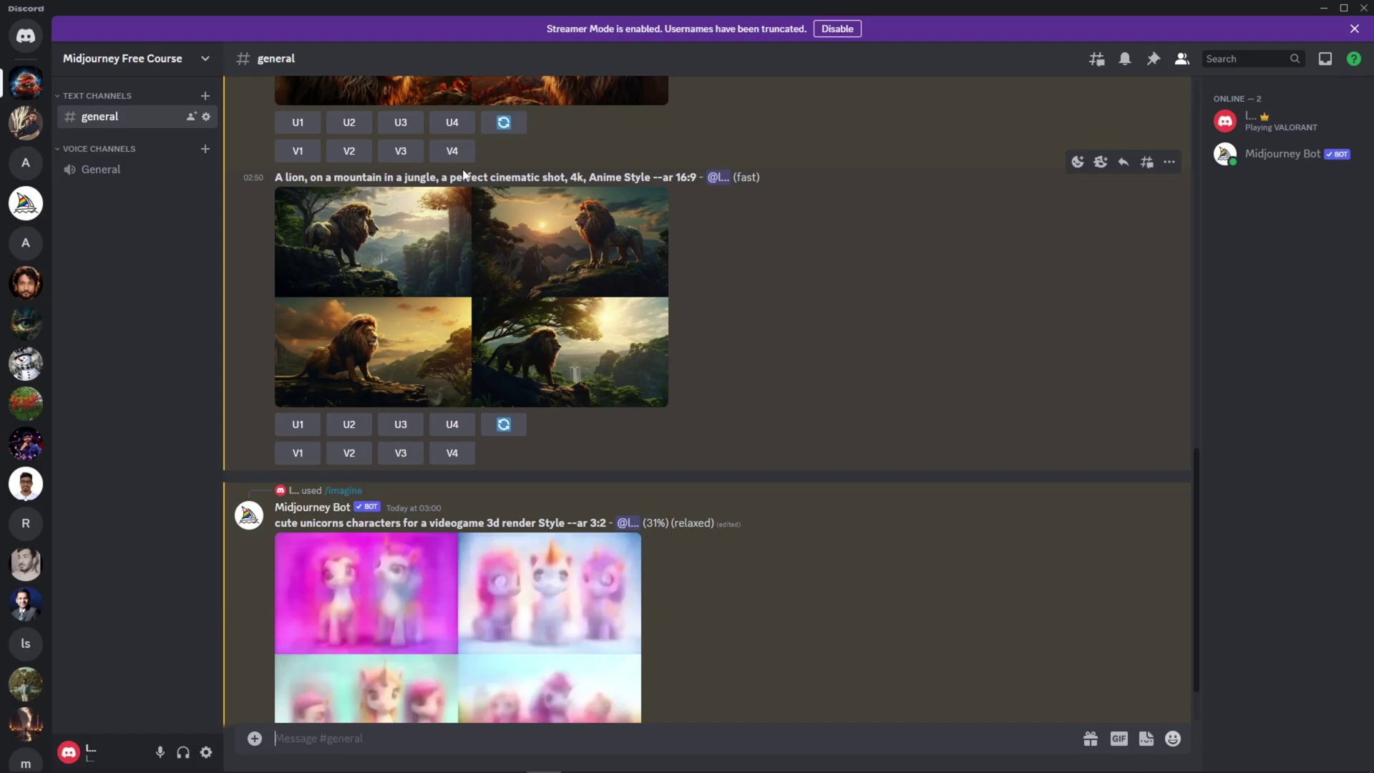
Compare the speed mode labels shown beside the lion prompts and the unicorn prompt
scroll(628, 186, up, 4)
scroll(721, 161, up, 4)
scroll(732, 331, down, 6)
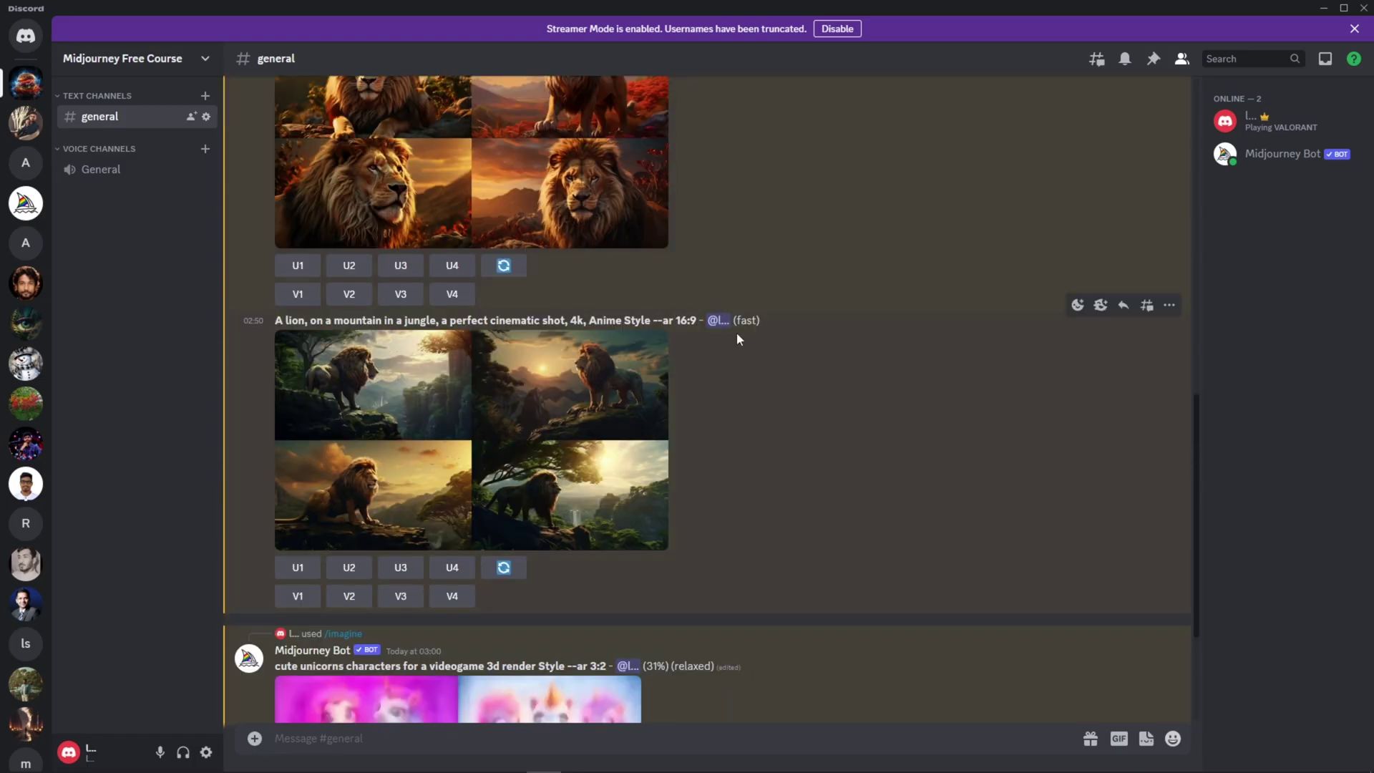
drag(732, 321, 761, 322)
scroll(795, 428, down, 3)
drag(717, 452, 675, 451)
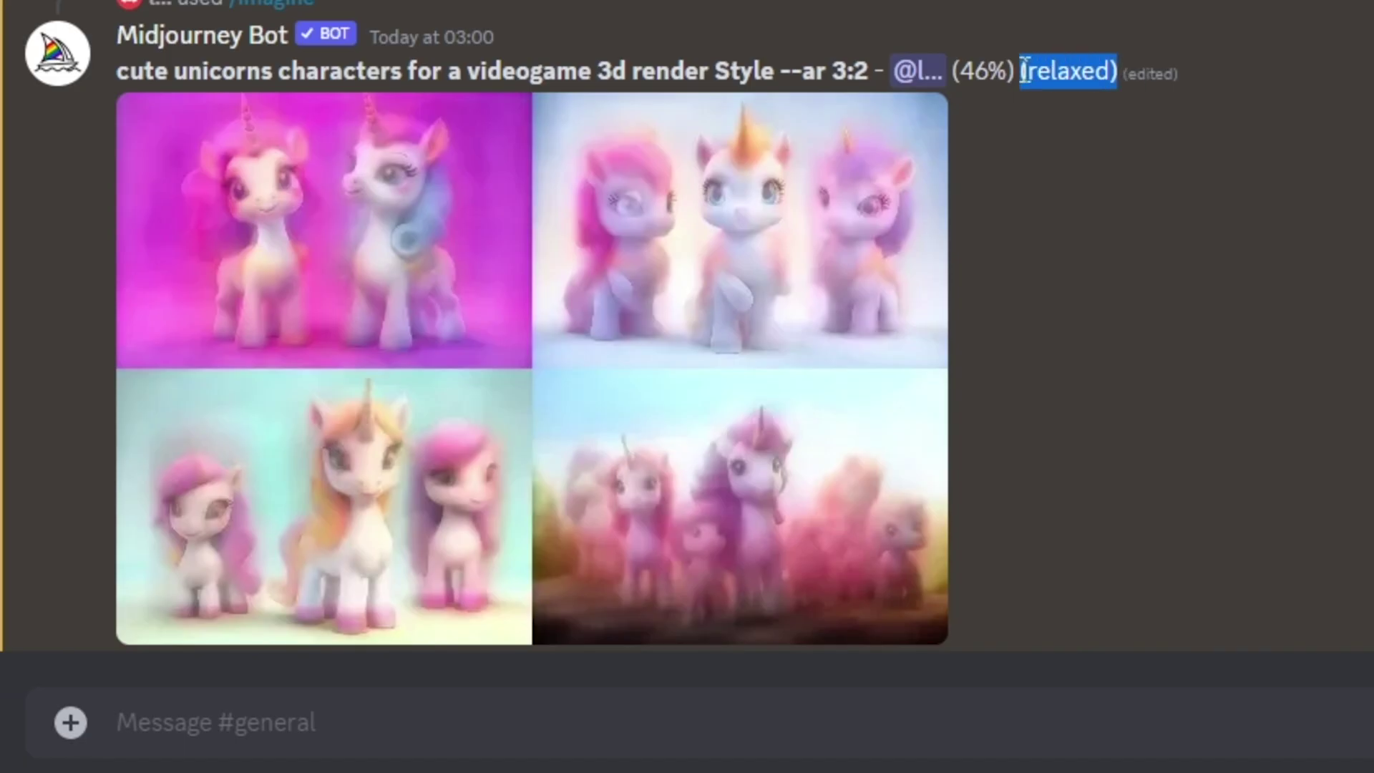
click(1030, 68)
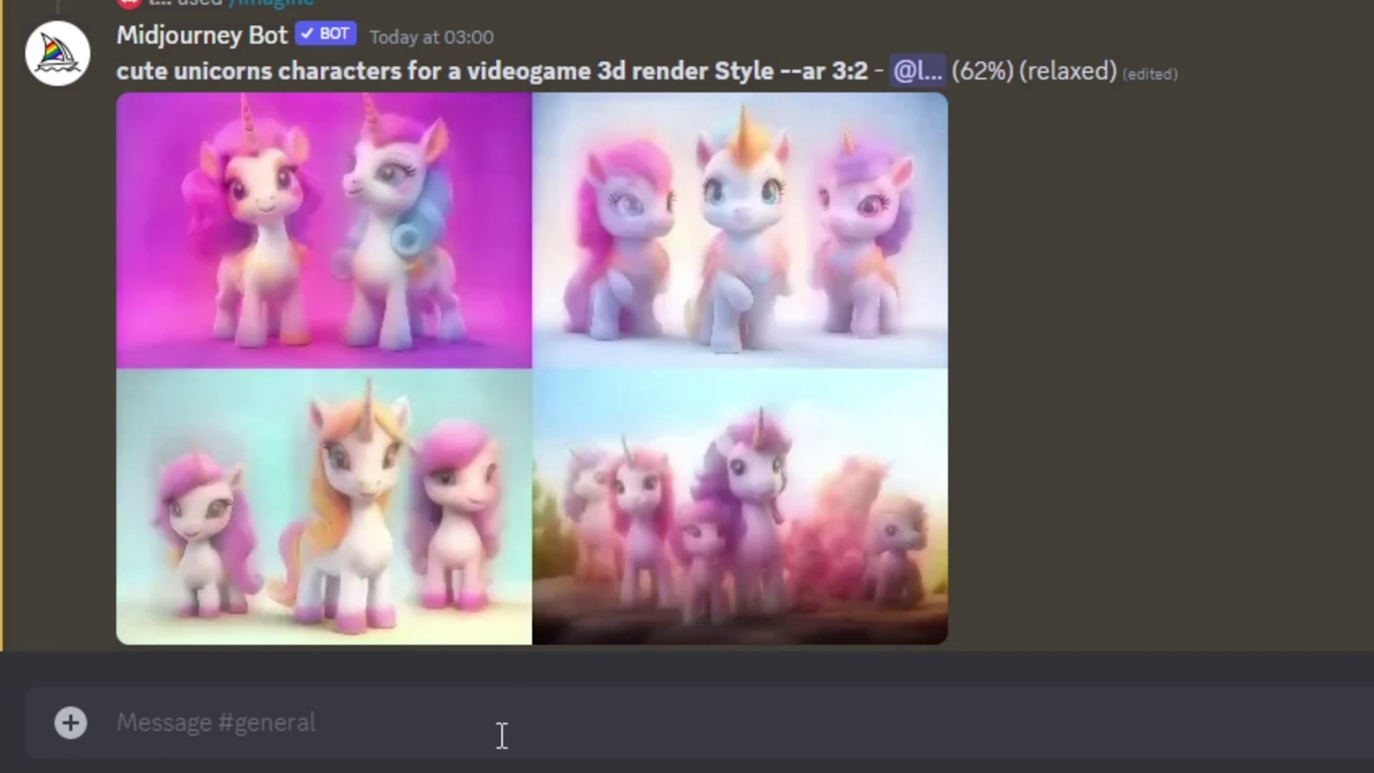
text(/)
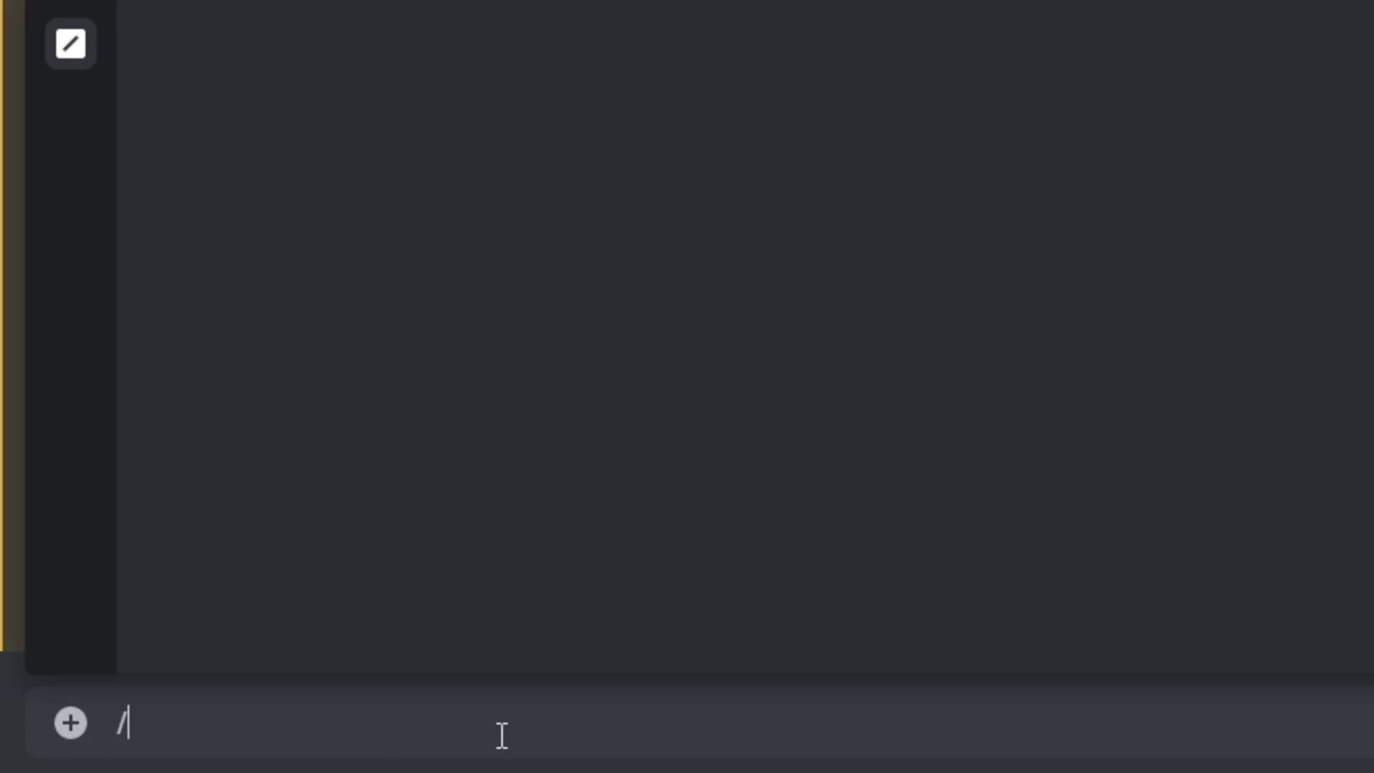
click(399, 204)
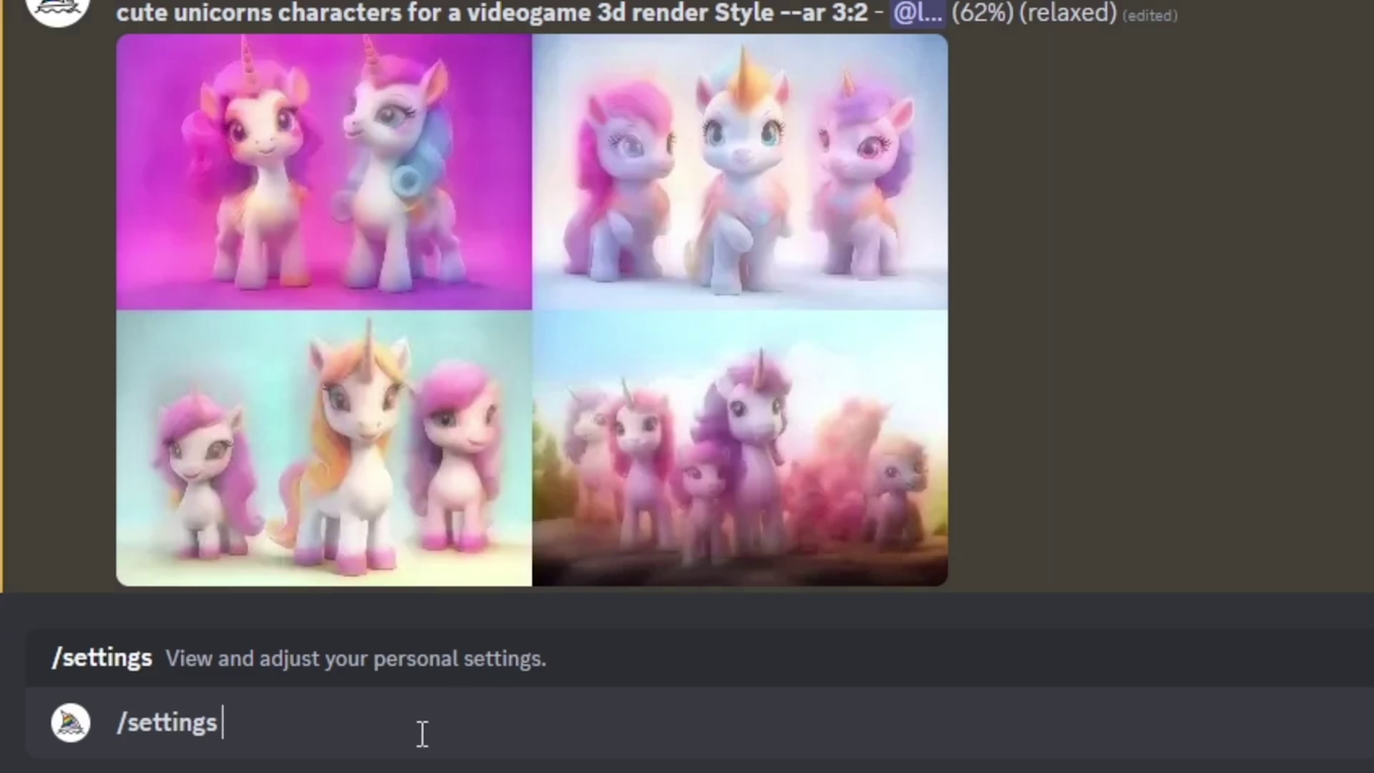
key(BackSpace)
key(BackSpace)
key(BackSpace)
key(BackSpace)
key(BackSpace)
key(BackSpace)
key(BackSpace)
key(BackSpace)
key(BackSpace)
key(BackSpace)
Run the /settings command to display the Midjourney Bot settings
text(/)
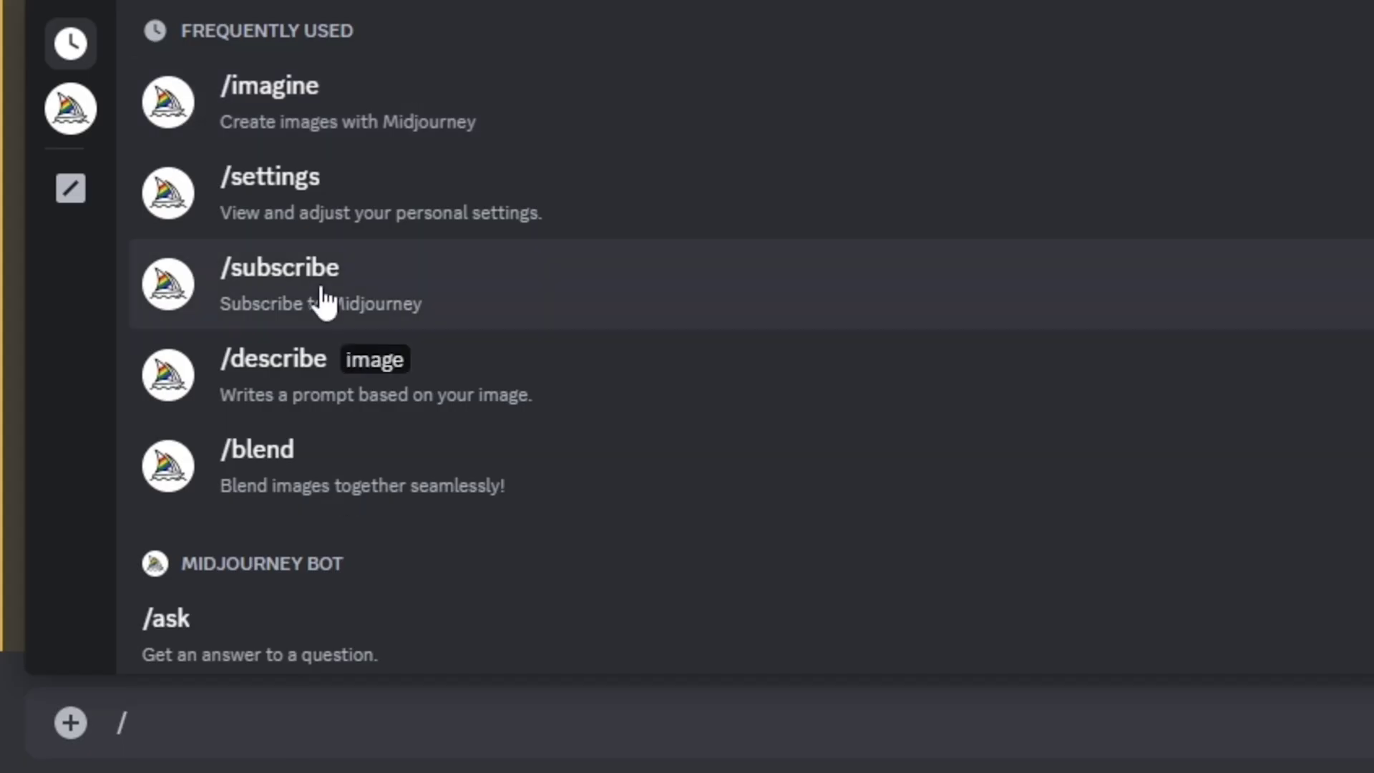
click(317, 219)
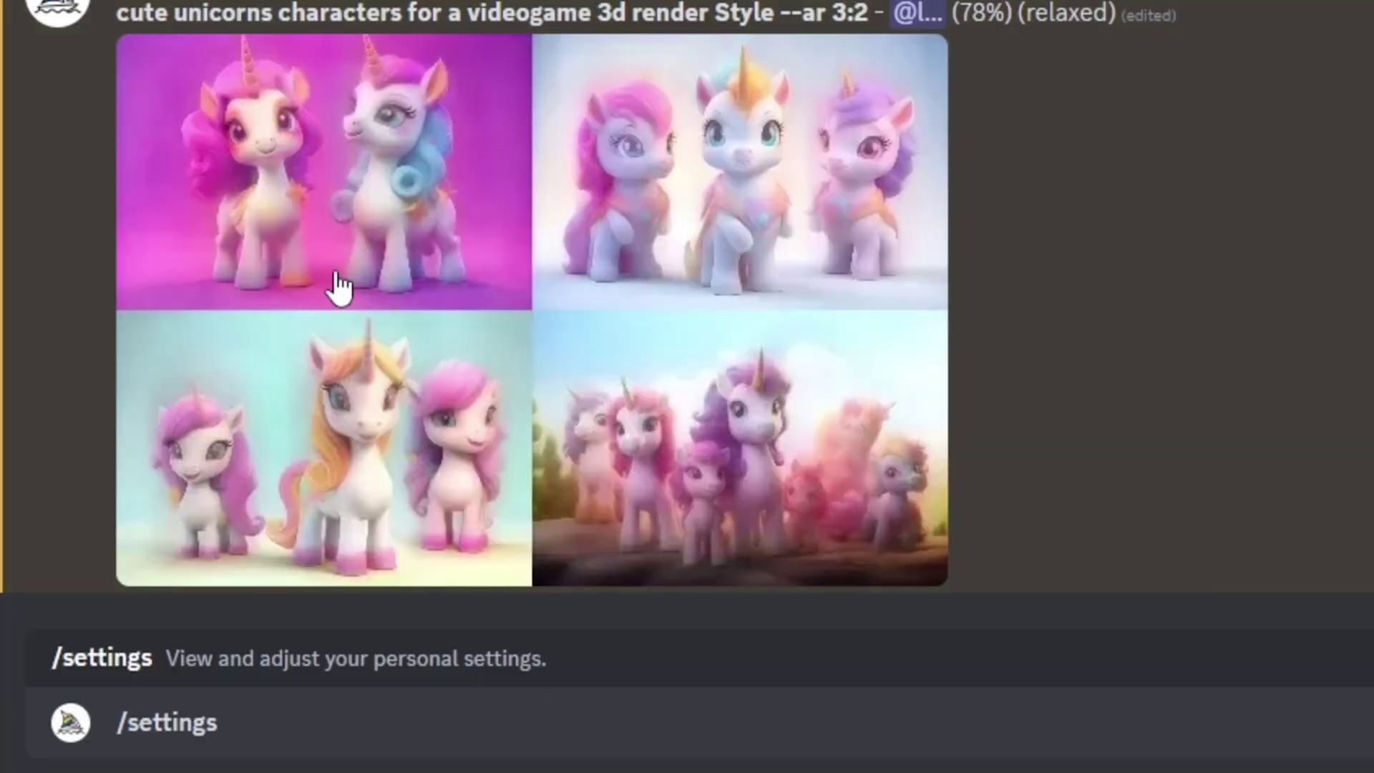
key(Return)
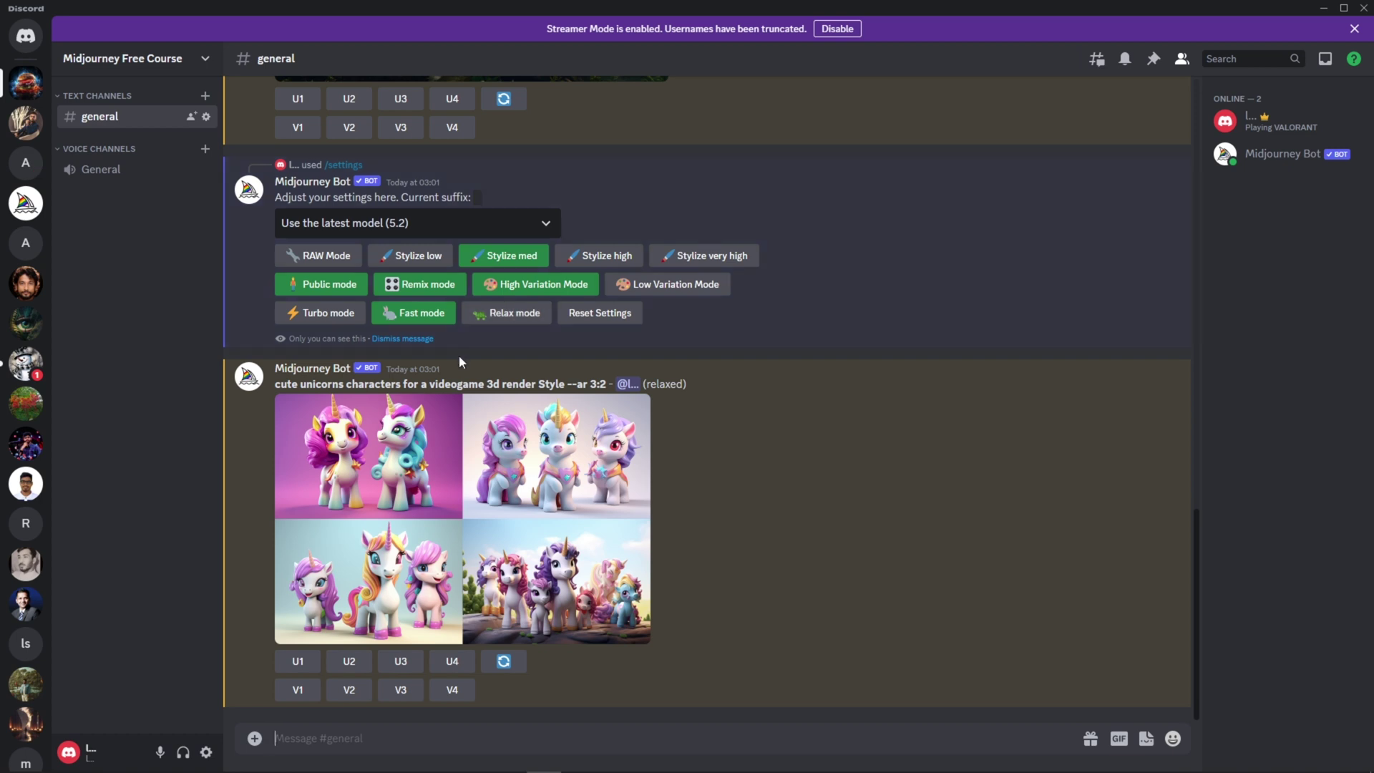
View the finished unicorn image grid enlarged and return to the channel
click(464, 511)
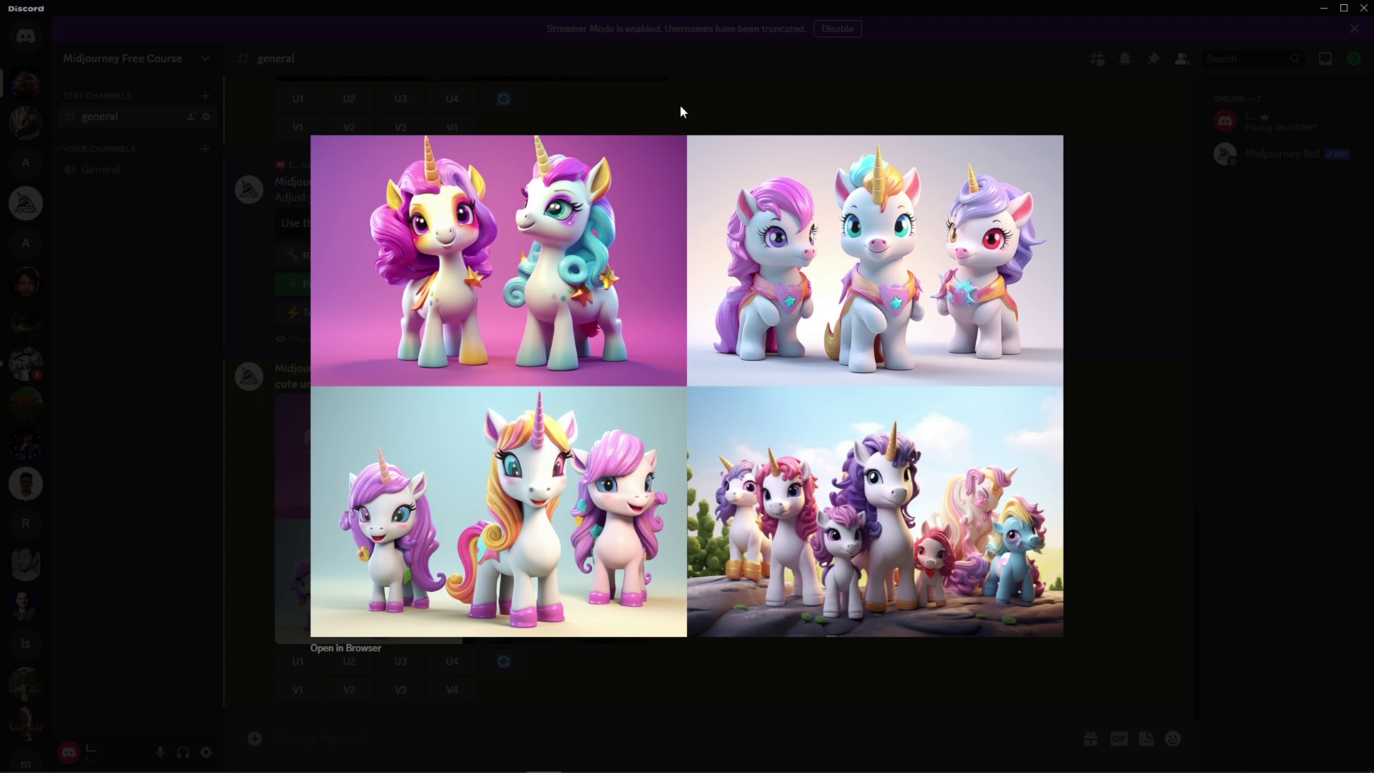
click(681, 107)
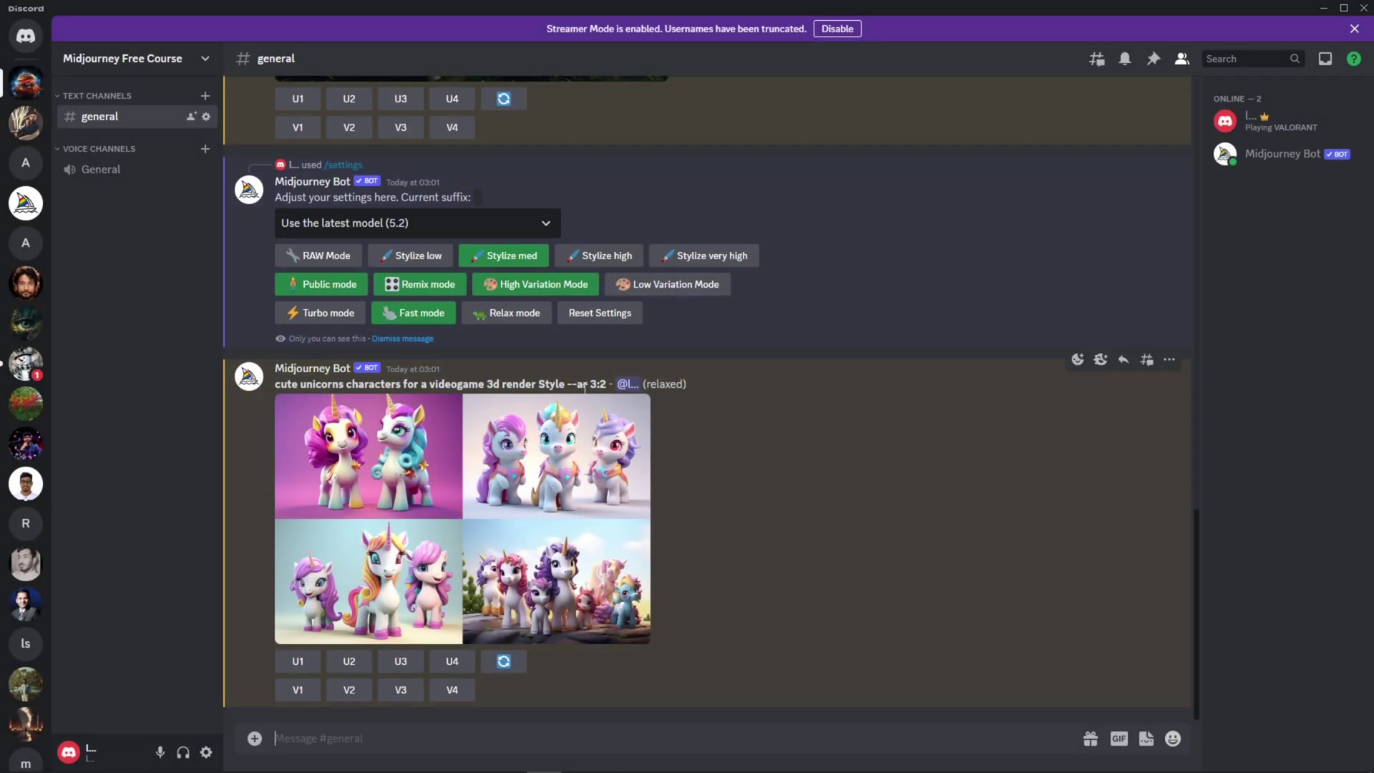
click(463, 494)
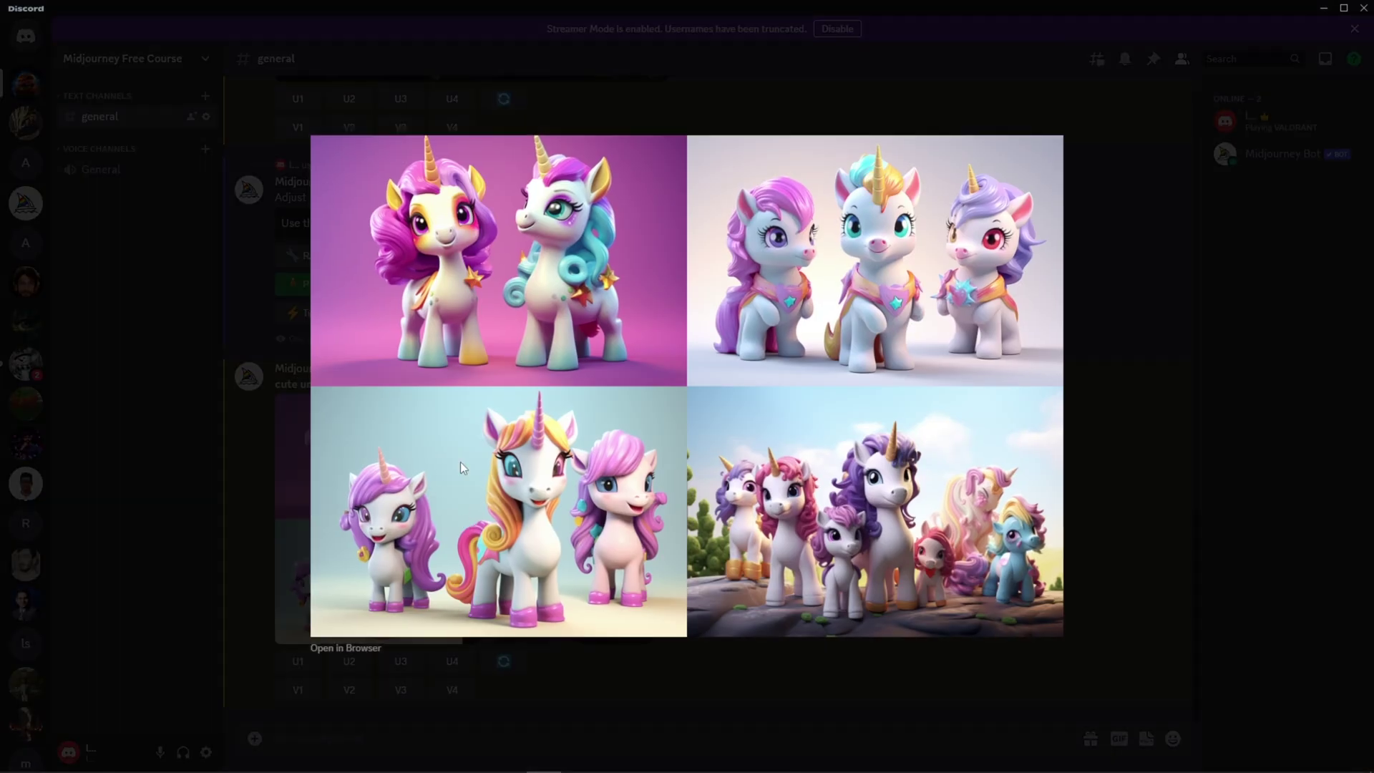
click(668, 84)
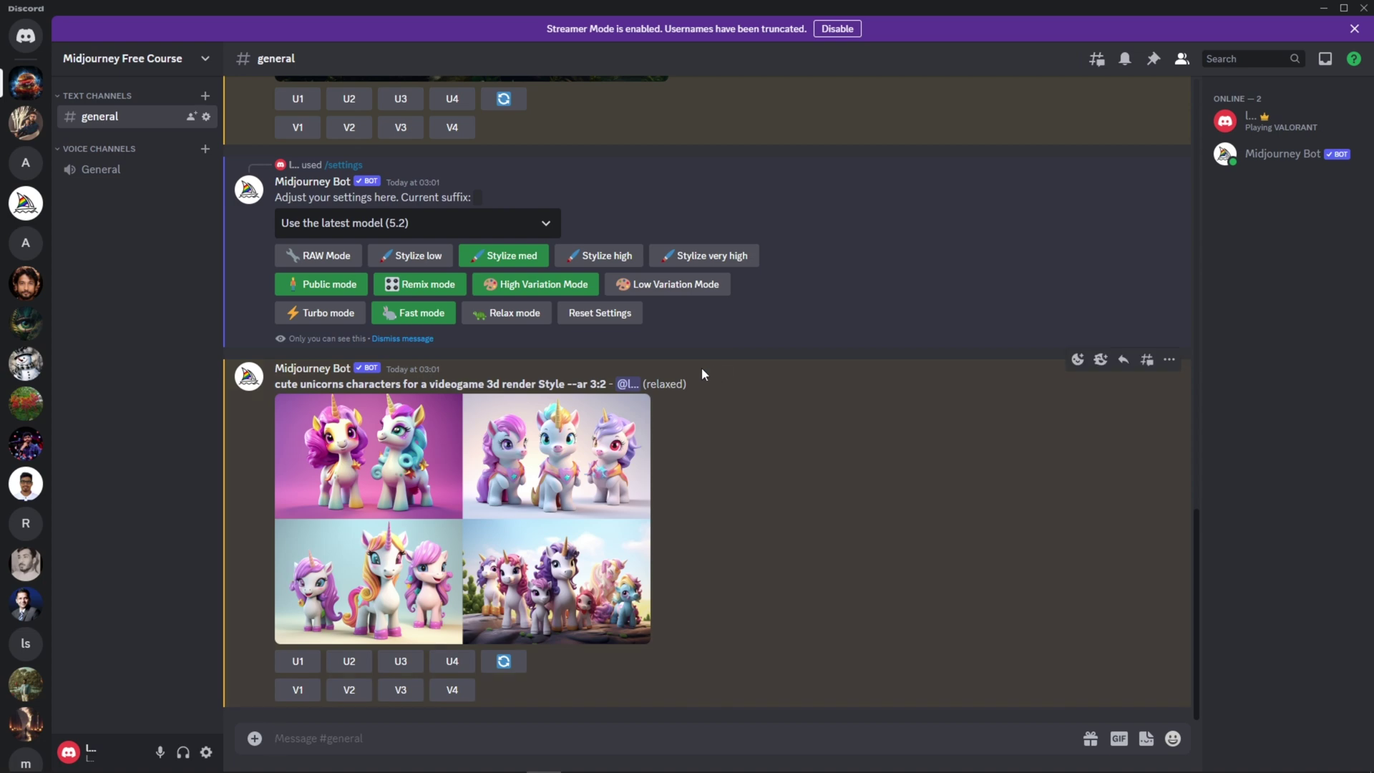
click(478, 513)
click(1102, 248)
Post the copied illustration of a man facing an erupting volcano in the channel and inspect it enlarged
click(293, 739)
click(254, 739)
key(ctrl+v)
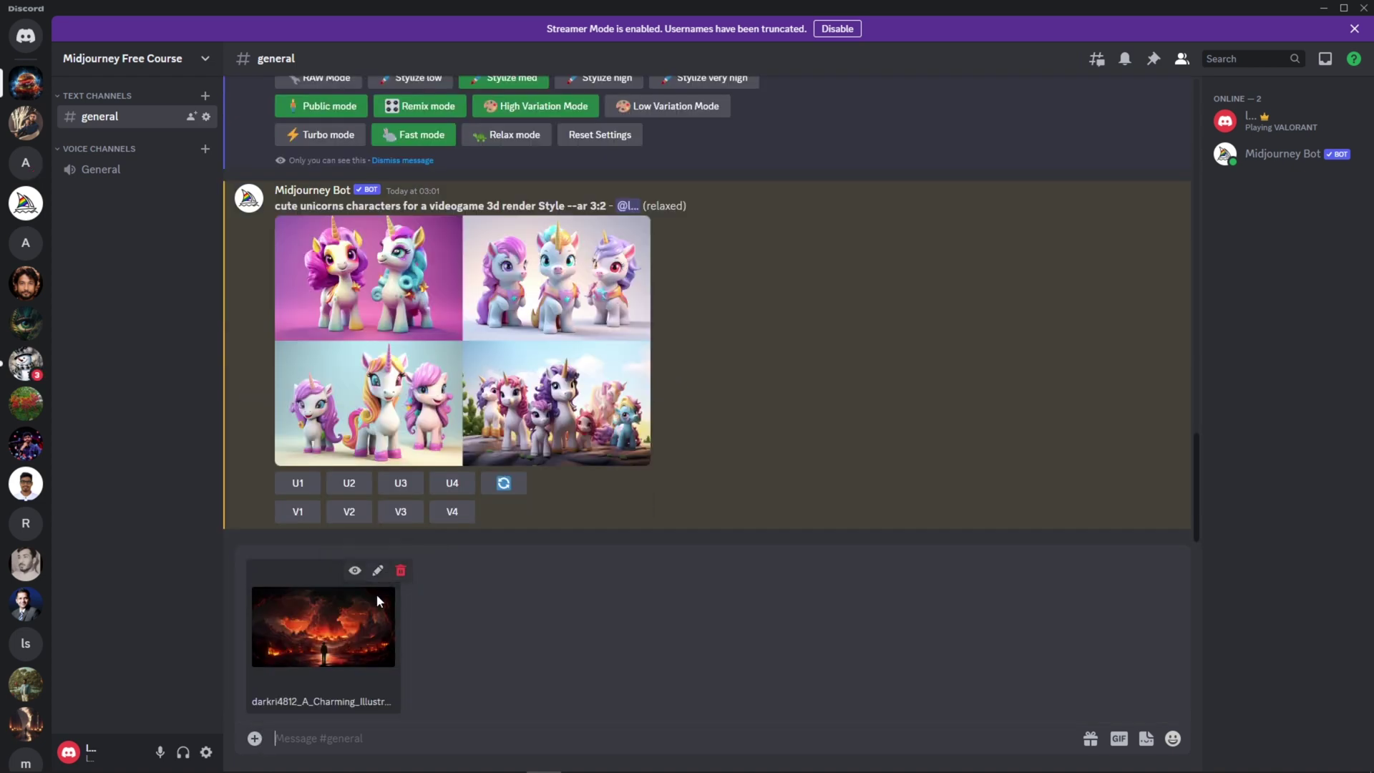
key(Return)
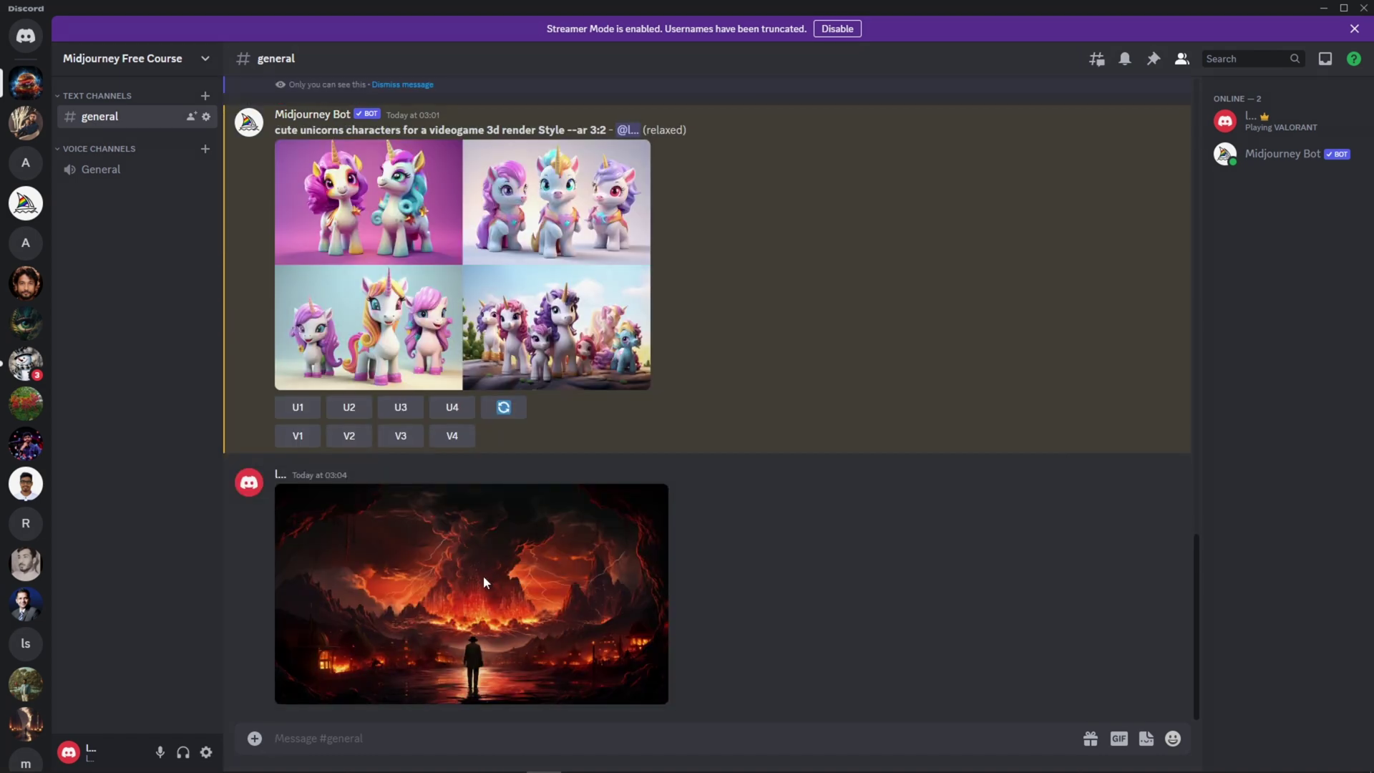
click(483, 576)
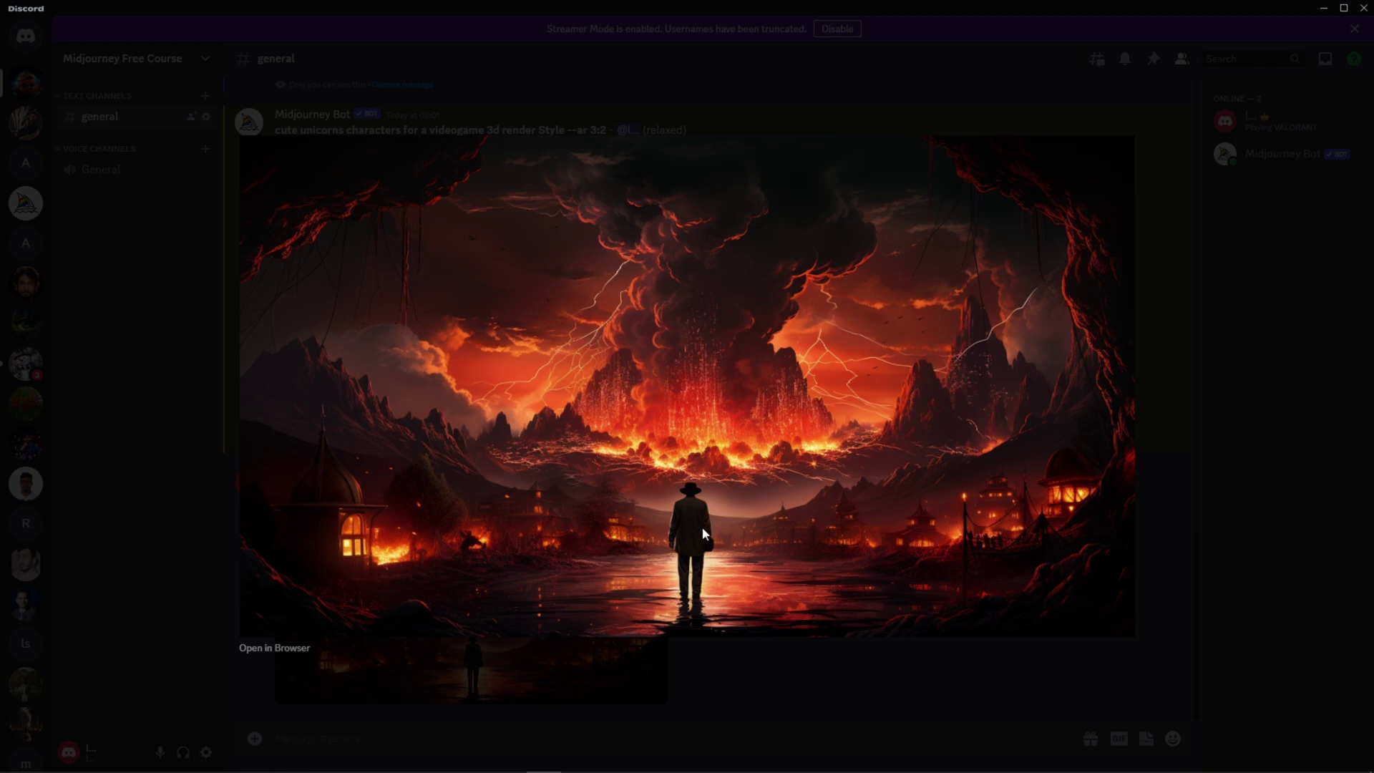
click(694, 673)
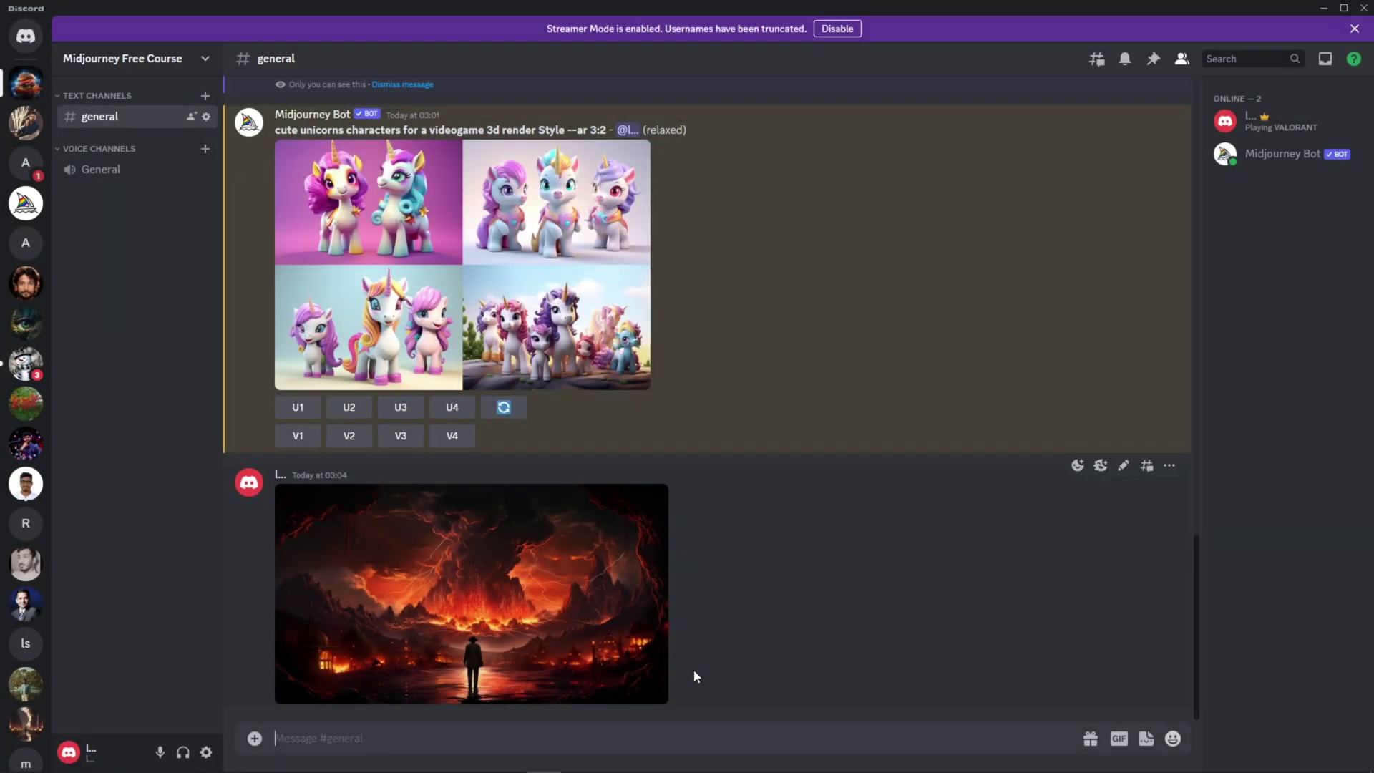
View the posted volcano illustration enlarged again and return to the channel
click(537, 626)
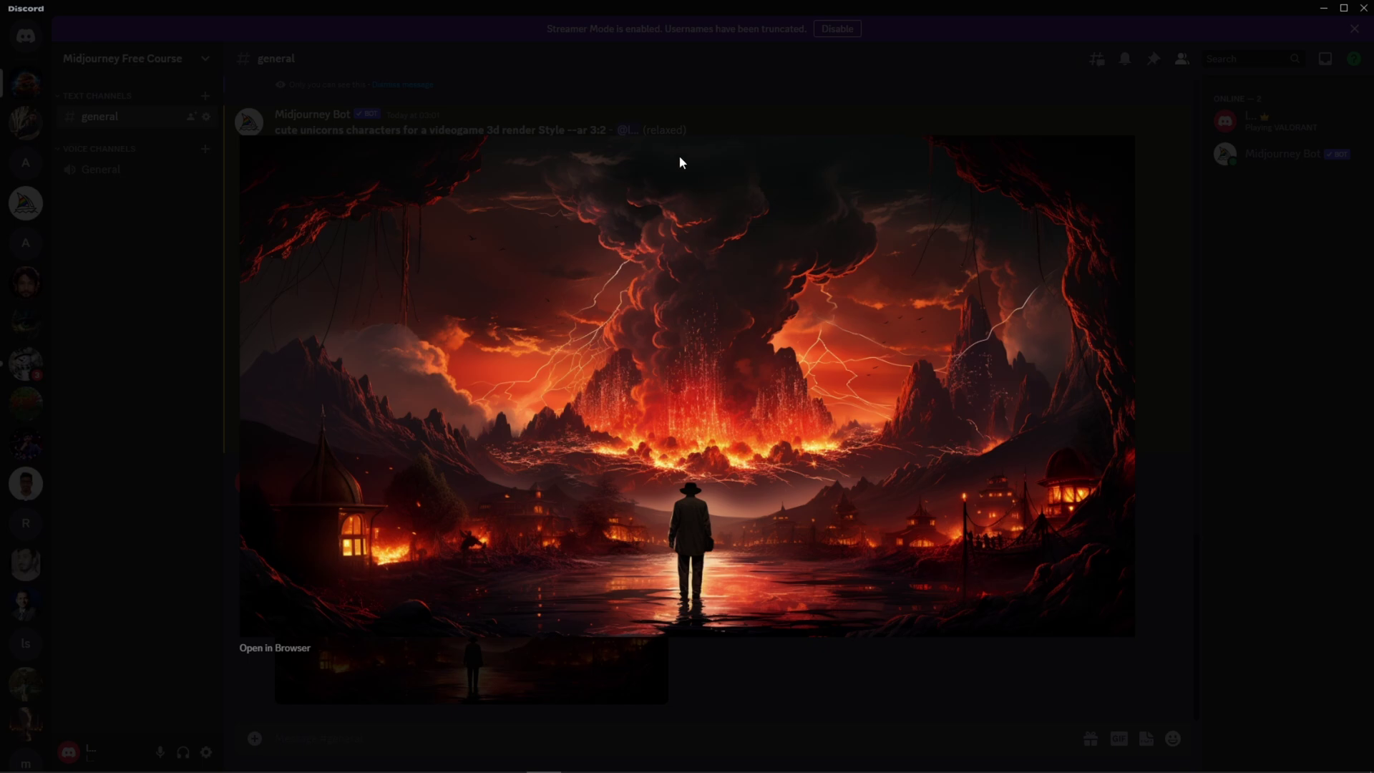
click(674, 114)
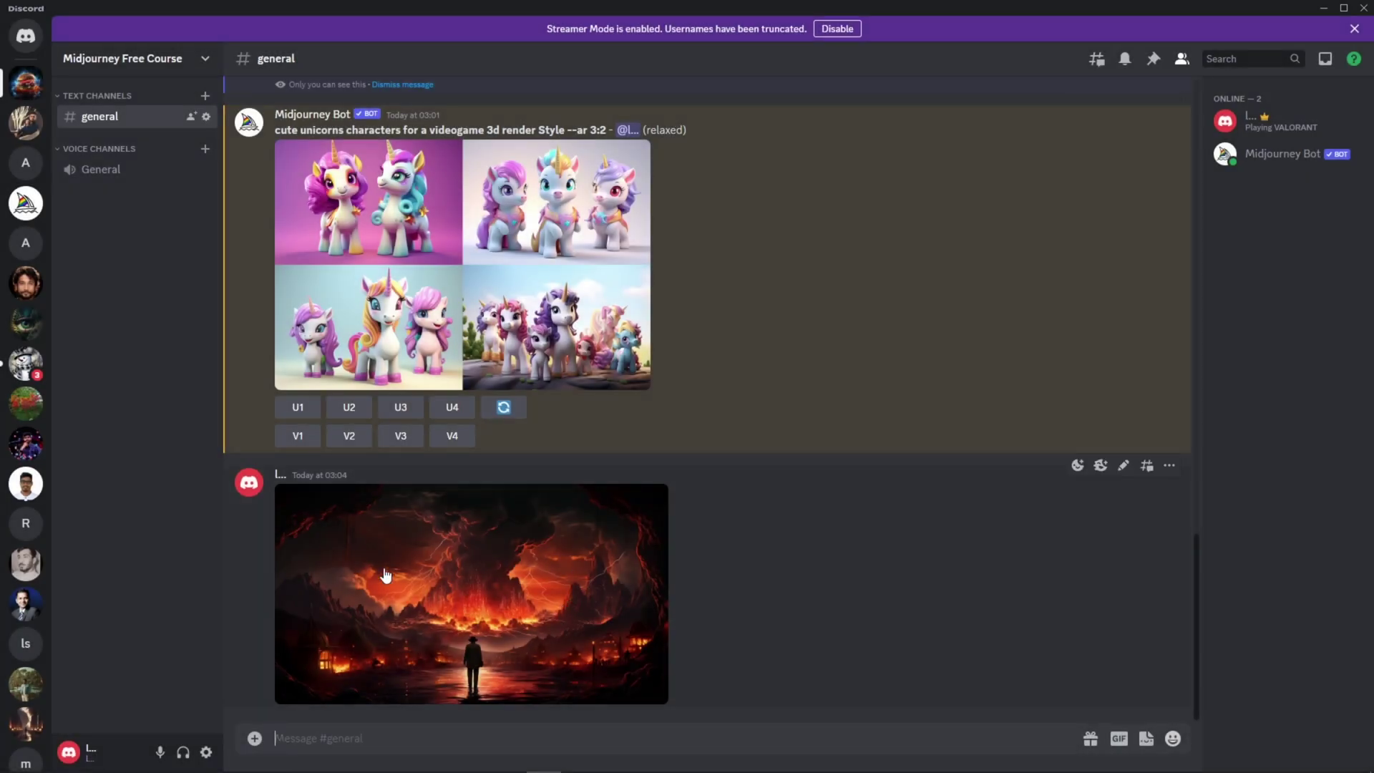
click(255, 738)
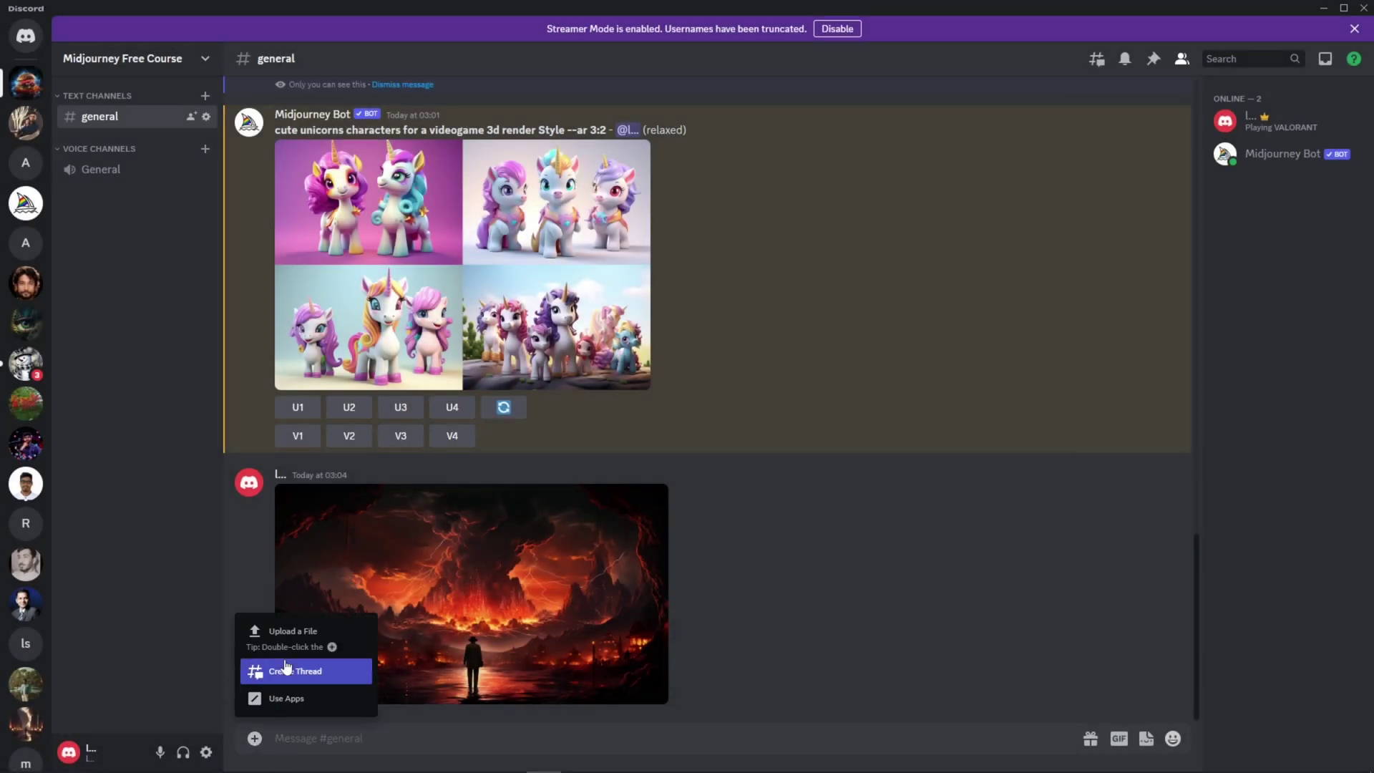
click(295, 636)
click(632, 348)
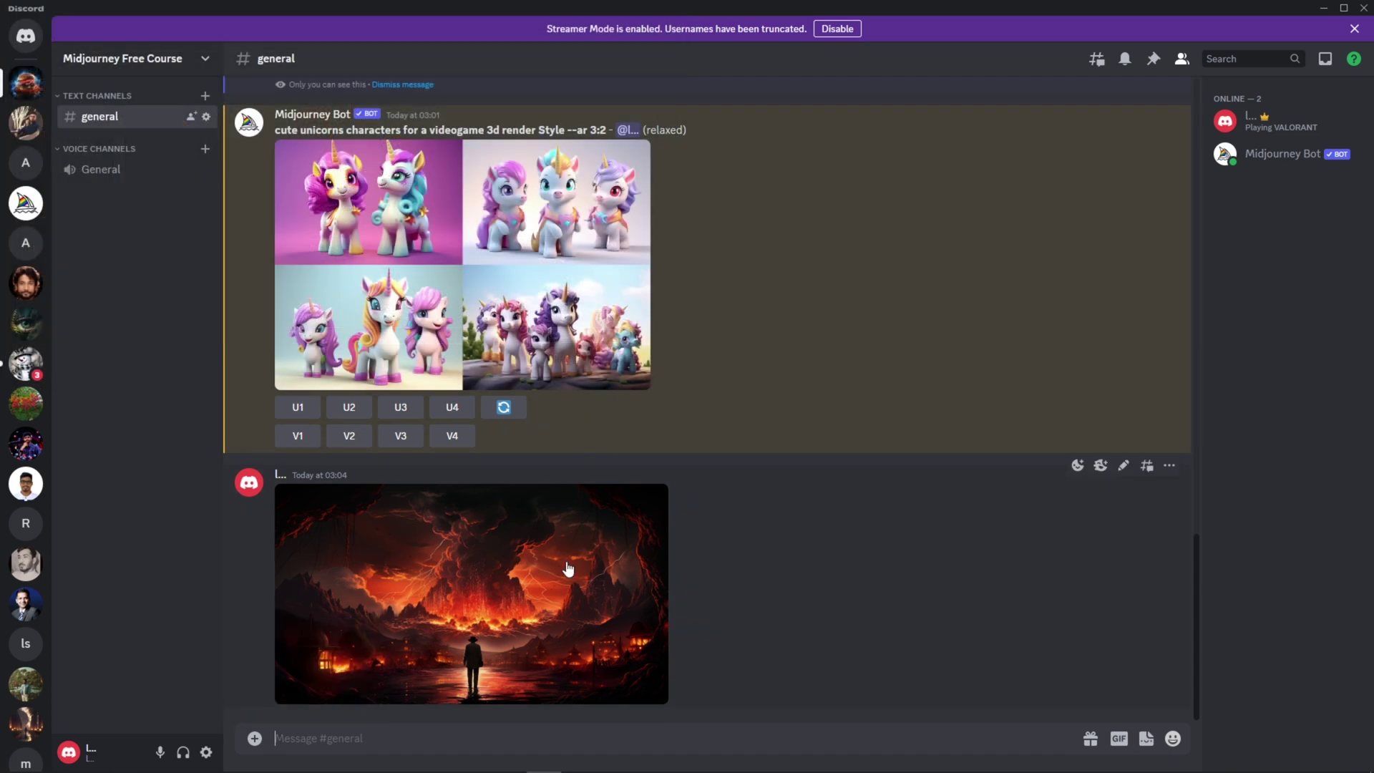
Copy the link of the enlarged volcano illustration and return to the channel
click(515, 555)
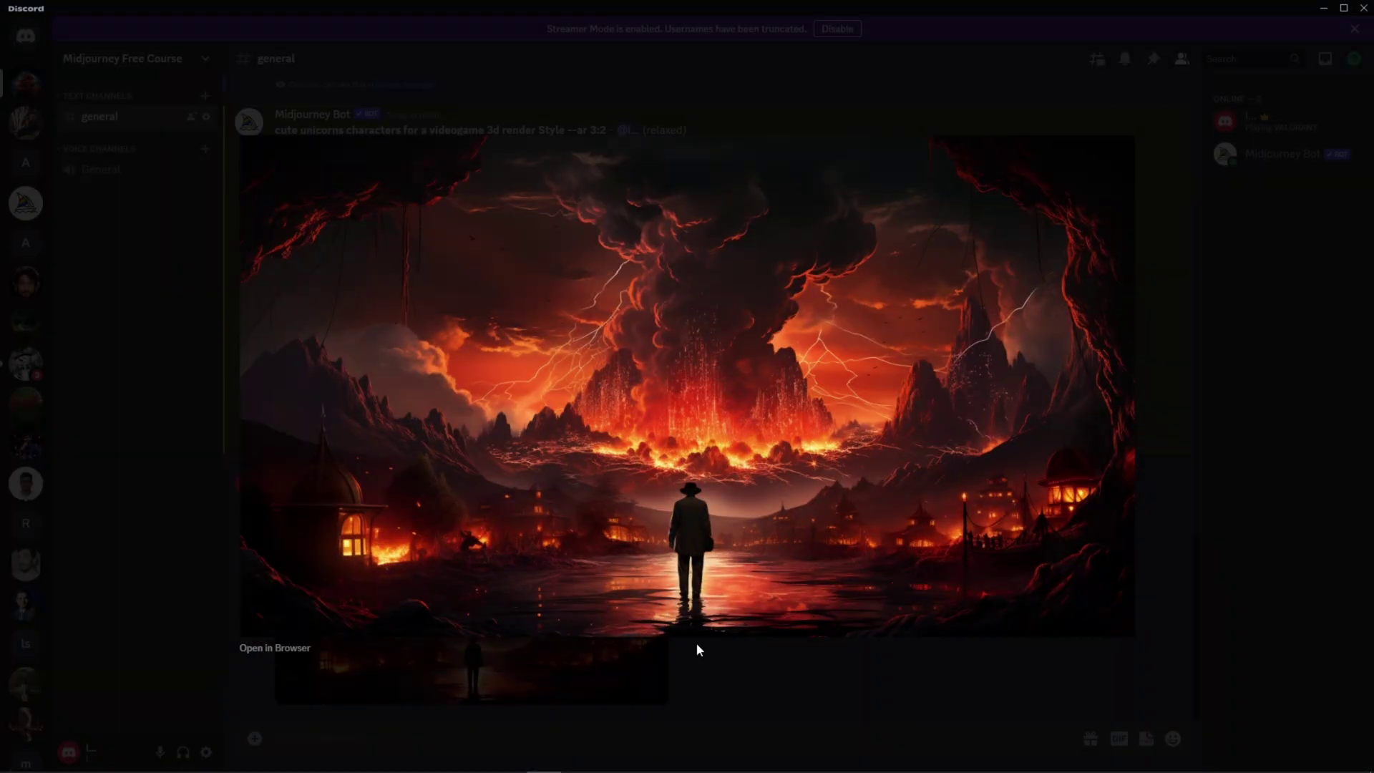
click(698, 707)
click(481, 603)
right_click(629, 398)
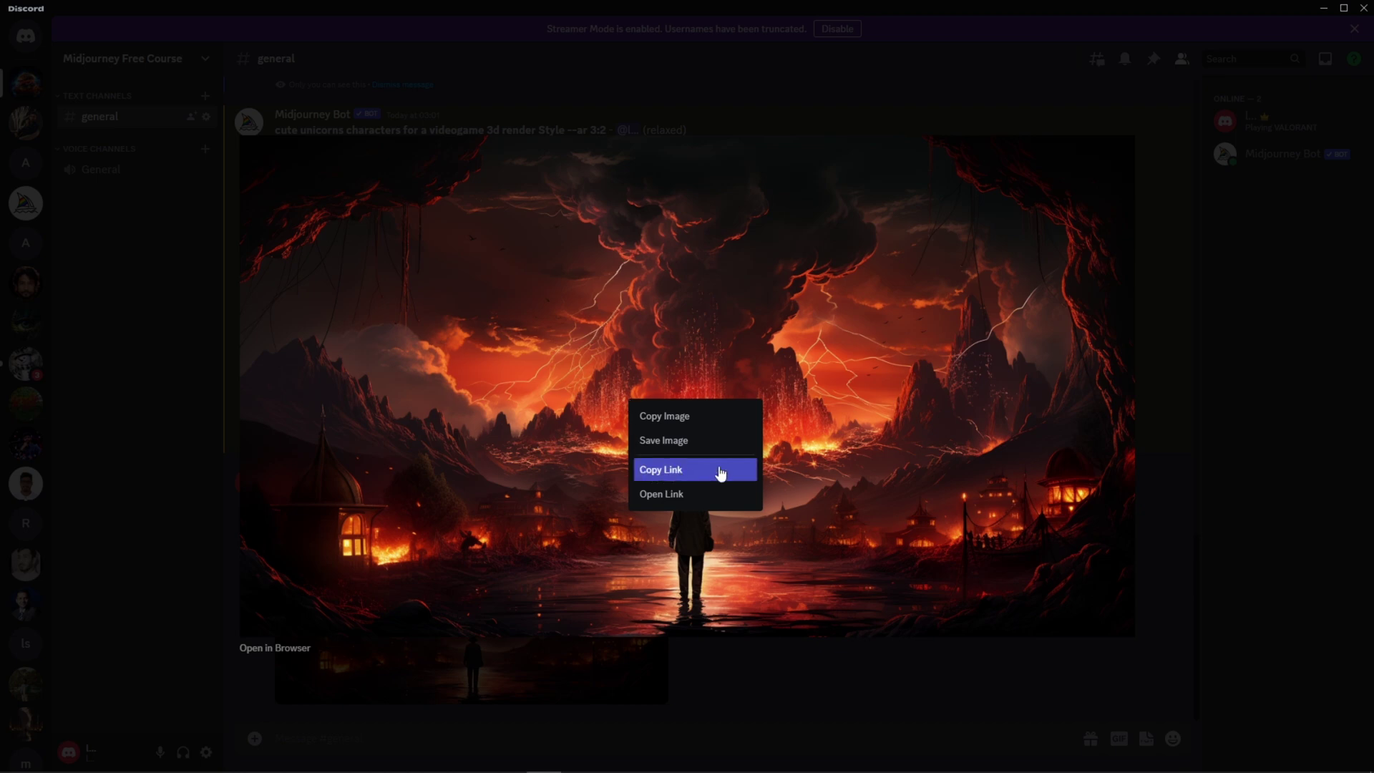
click(695, 474)
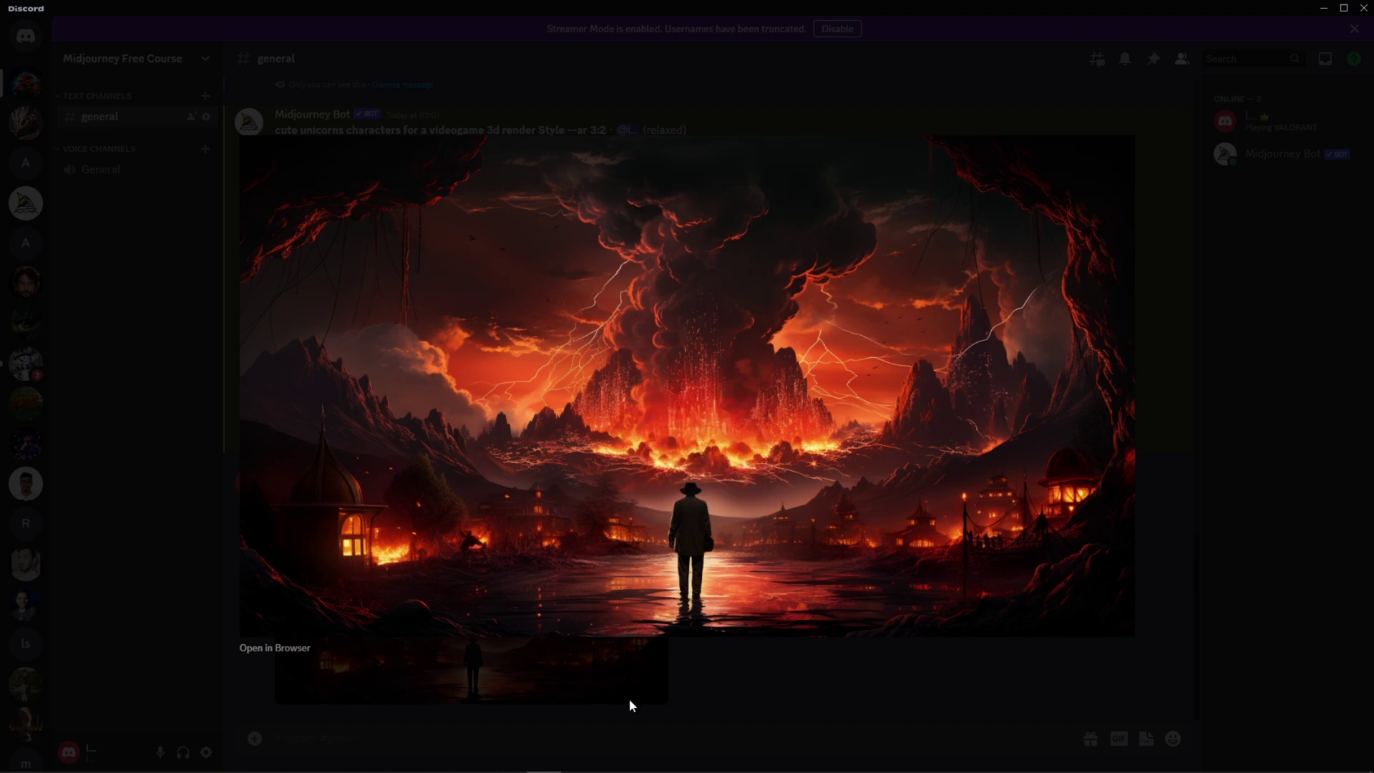
click(629, 699)
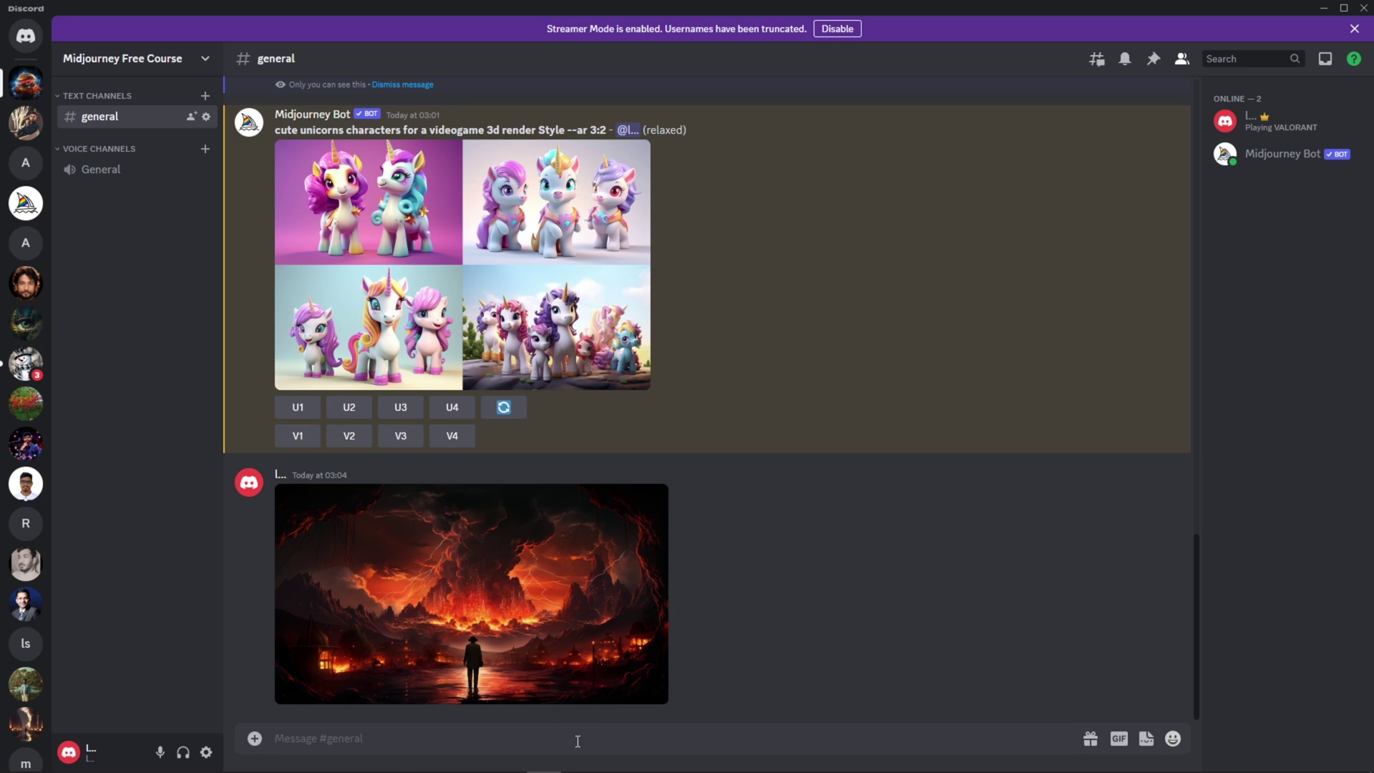
Run /imagine with the copied image link as the reference, followed by ", A Airplane Destroying --ar 16:9"
text(/)
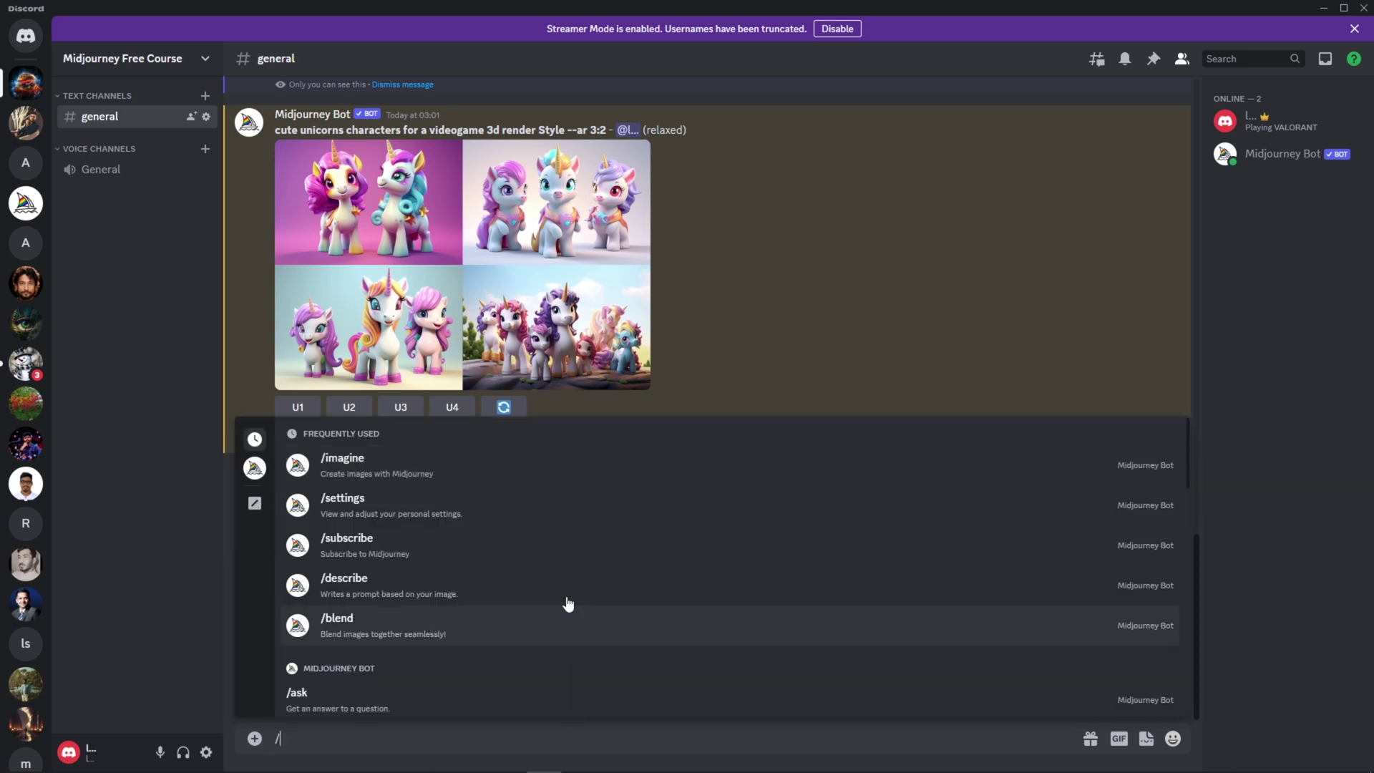
click(502, 458)
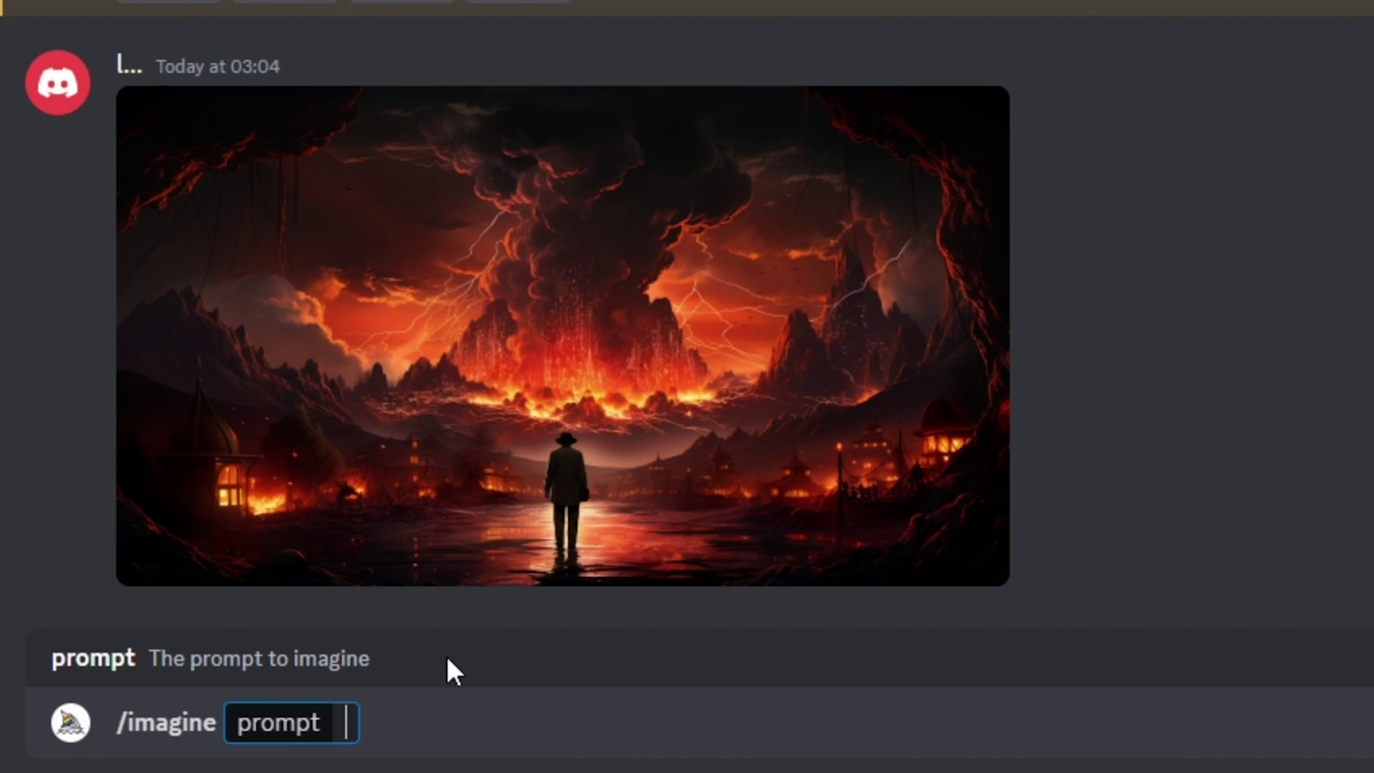
key(ctrl+v)
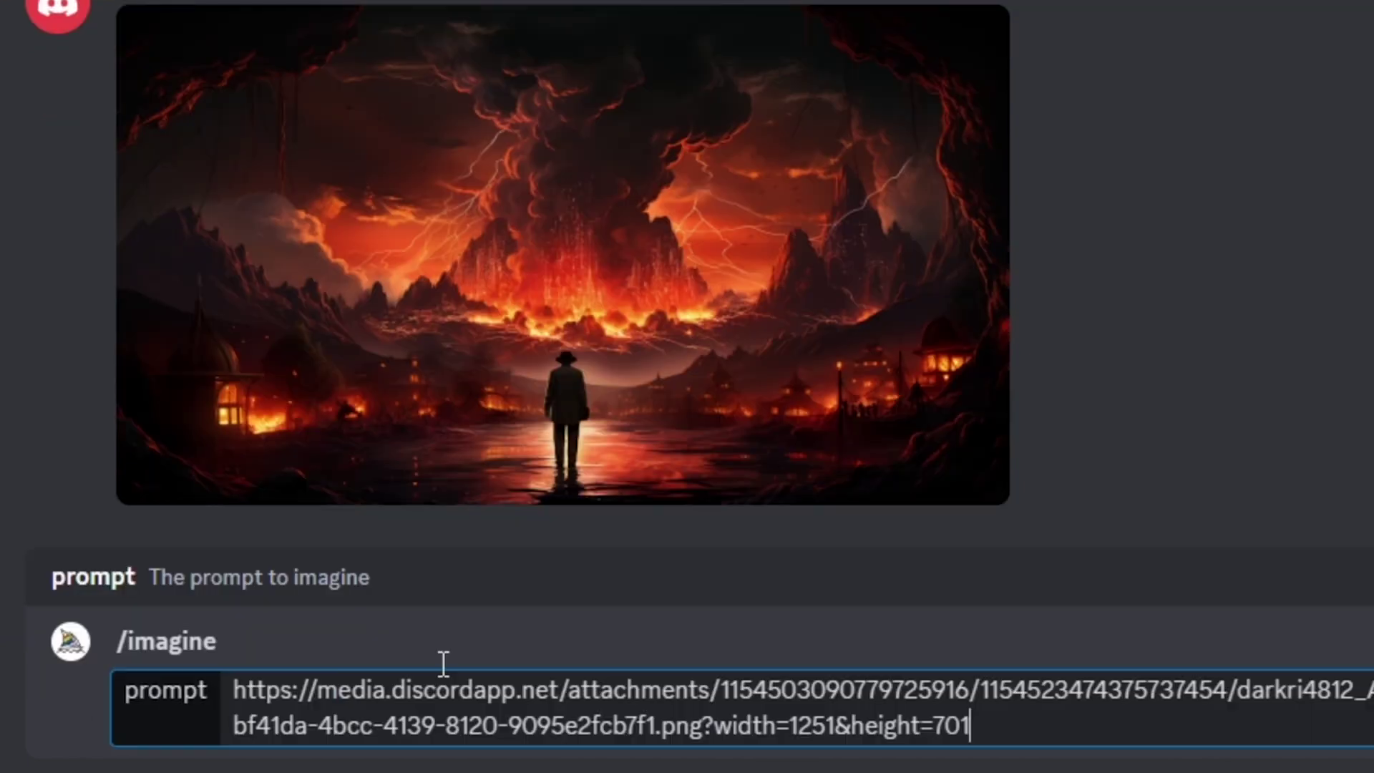
text(,)
text(A Airplane Destroying)
text(--ar 16)
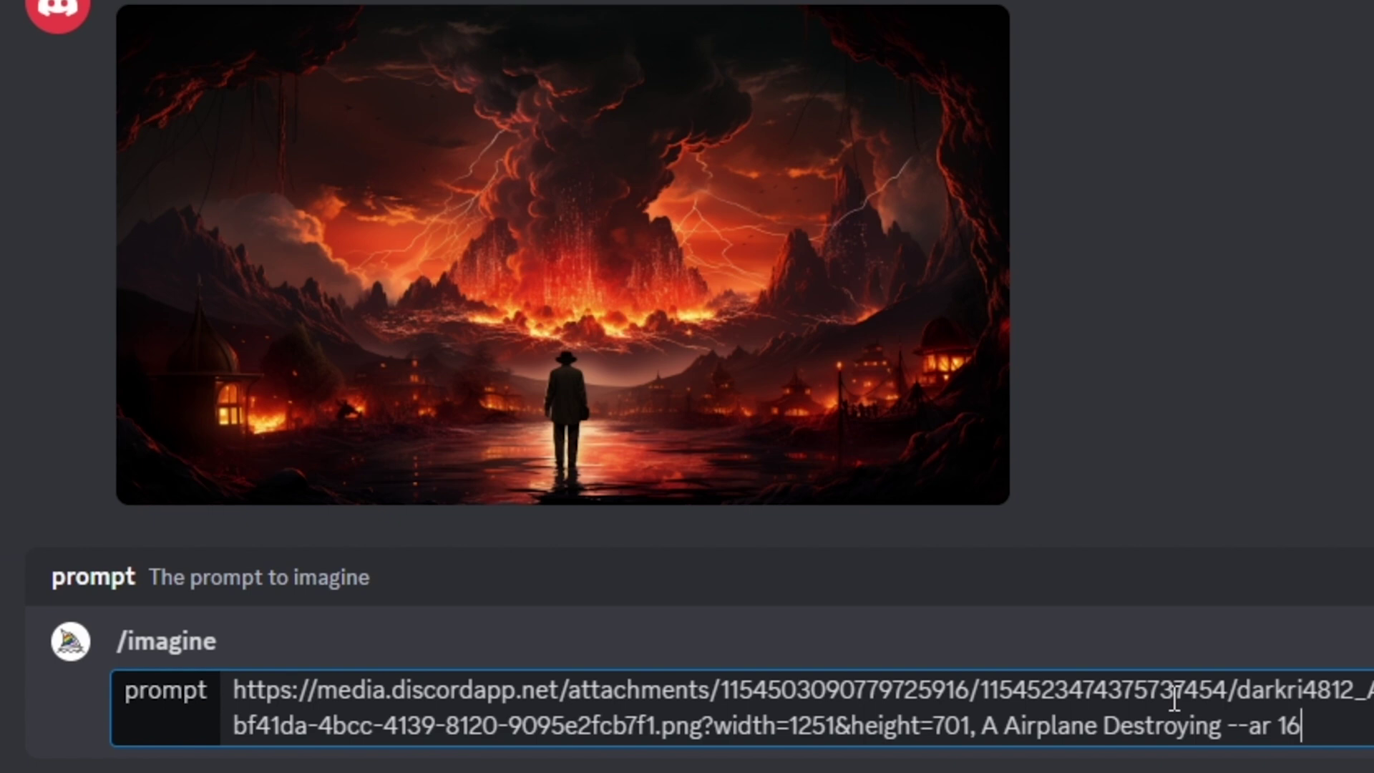
text(;)
key(BackSpace)
text(:9)
key(Return)
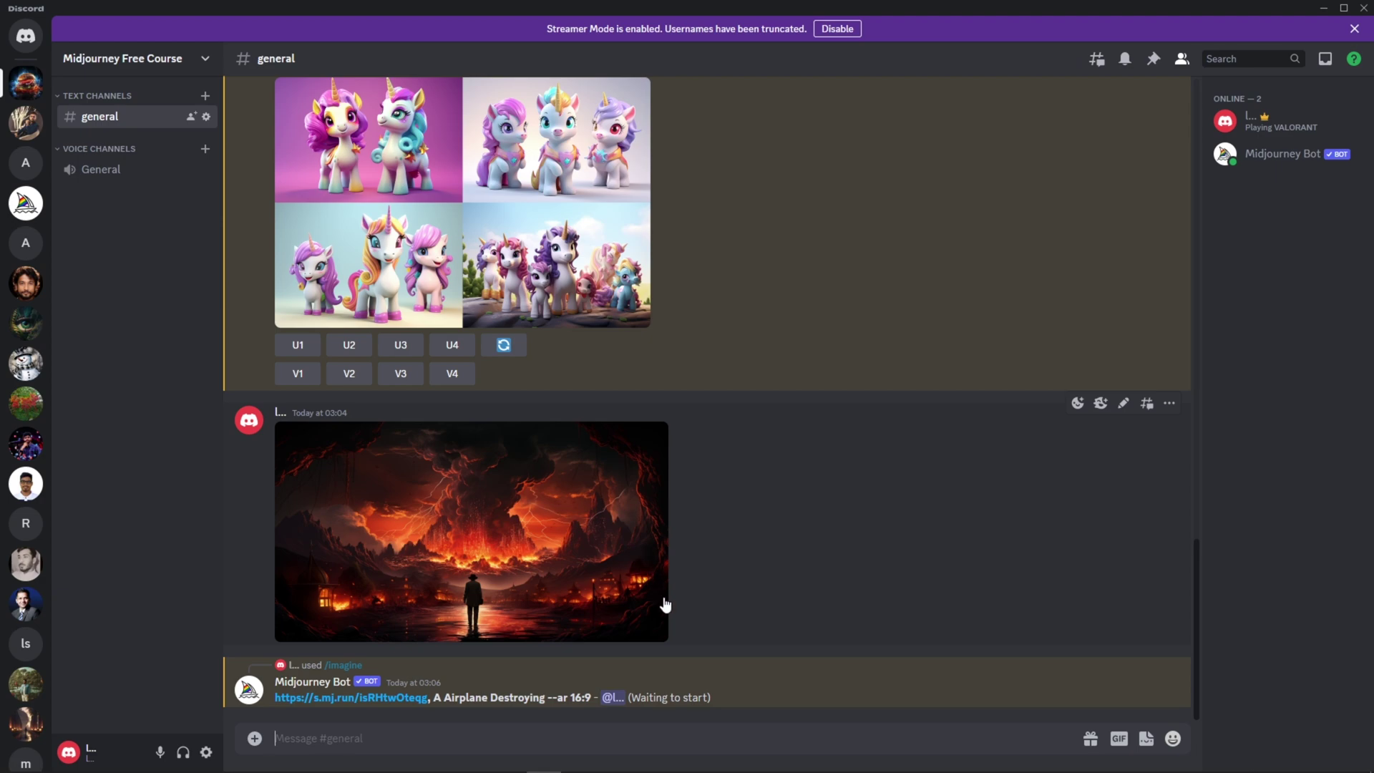
Re-examine the volcano reference image enlarged and look back at the bot settings and unicorn grid posted earlier
click(486, 550)
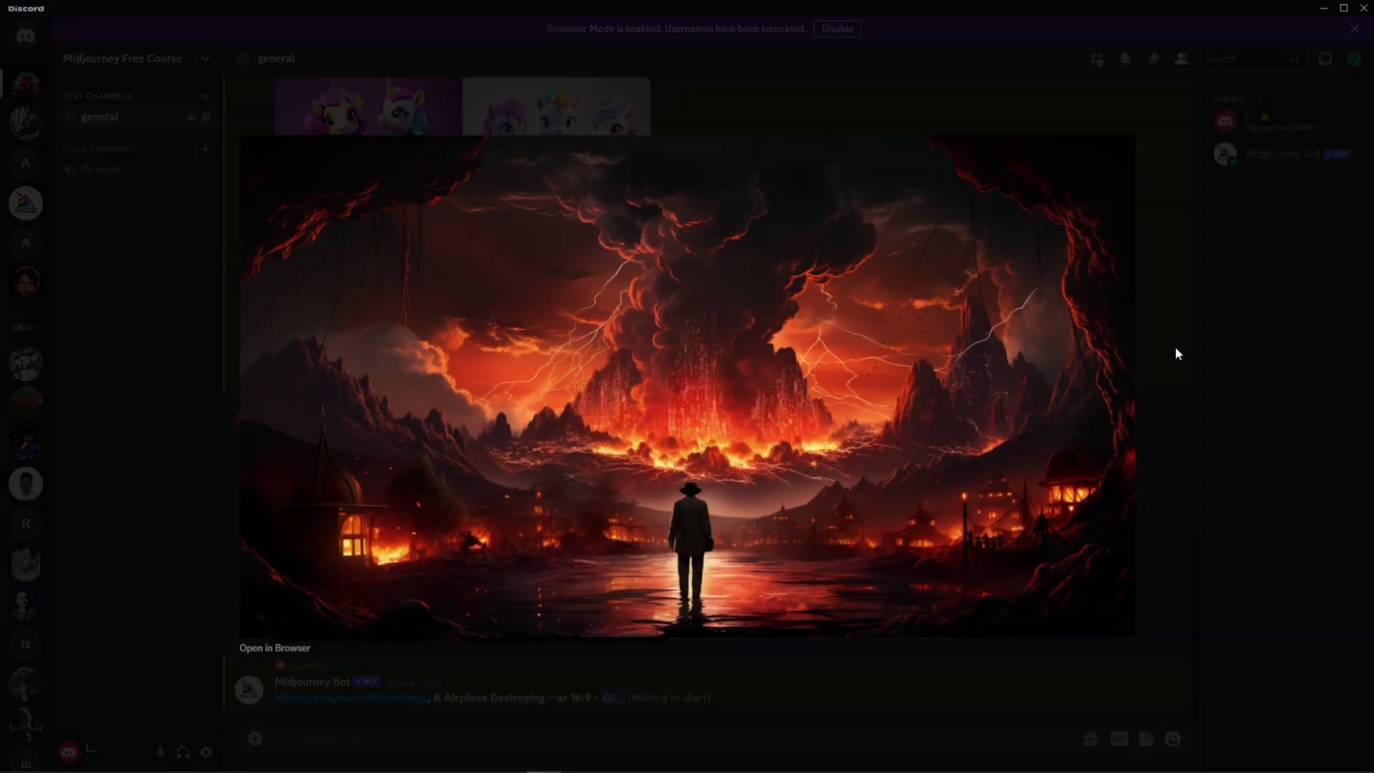
click(1175, 348)
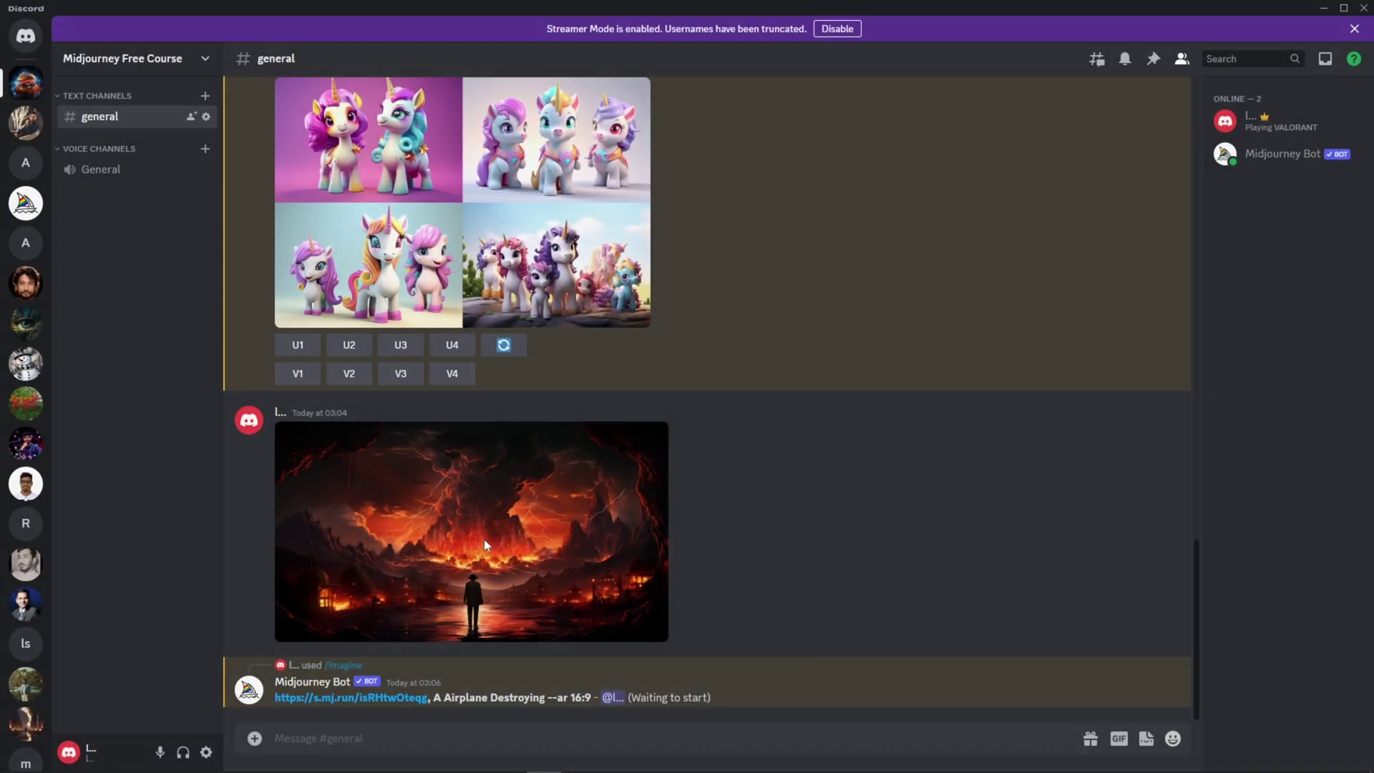
click(485, 540)
click(754, 698)
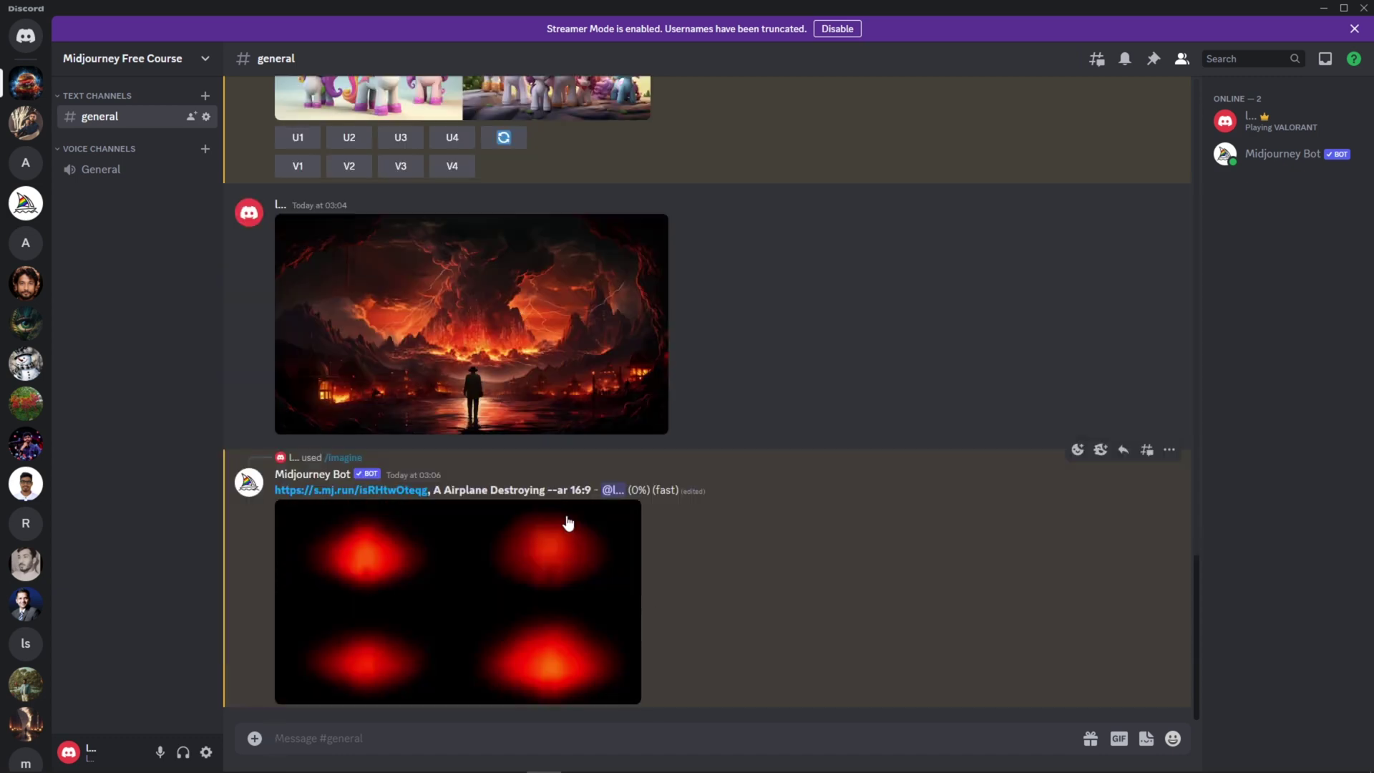
scroll(646, 496, up, 1)
scroll(646, 496, up, 6)
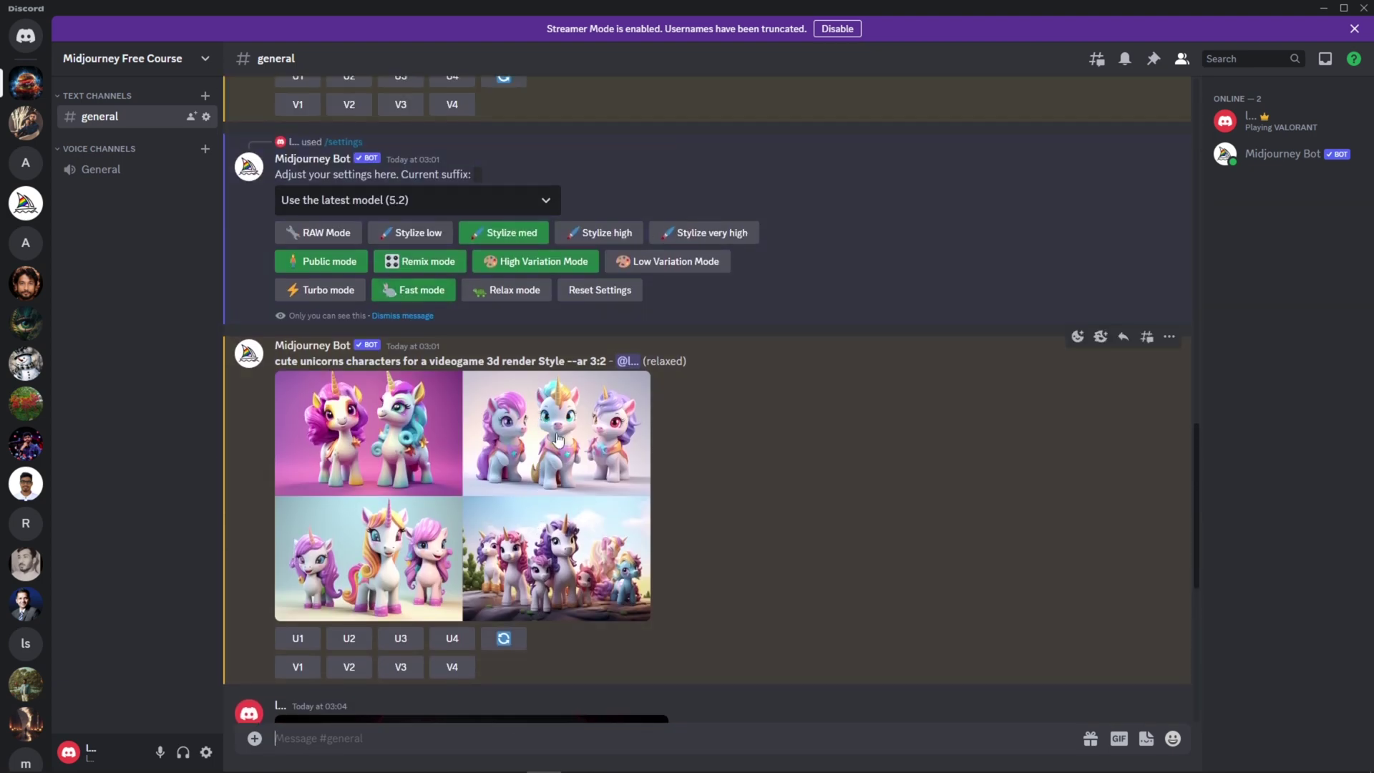
scroll(594, 462, down, 7)
click(464, 309)
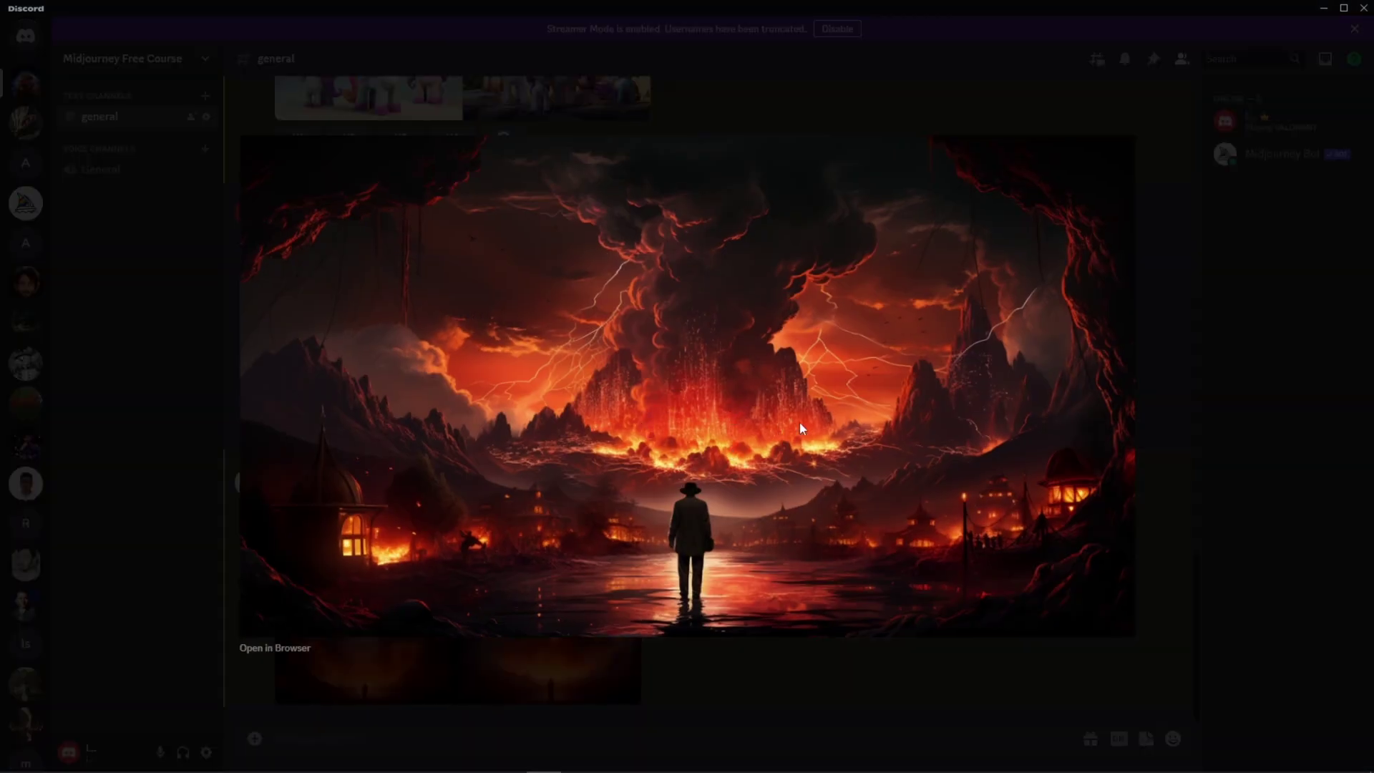
click(1188, 373)
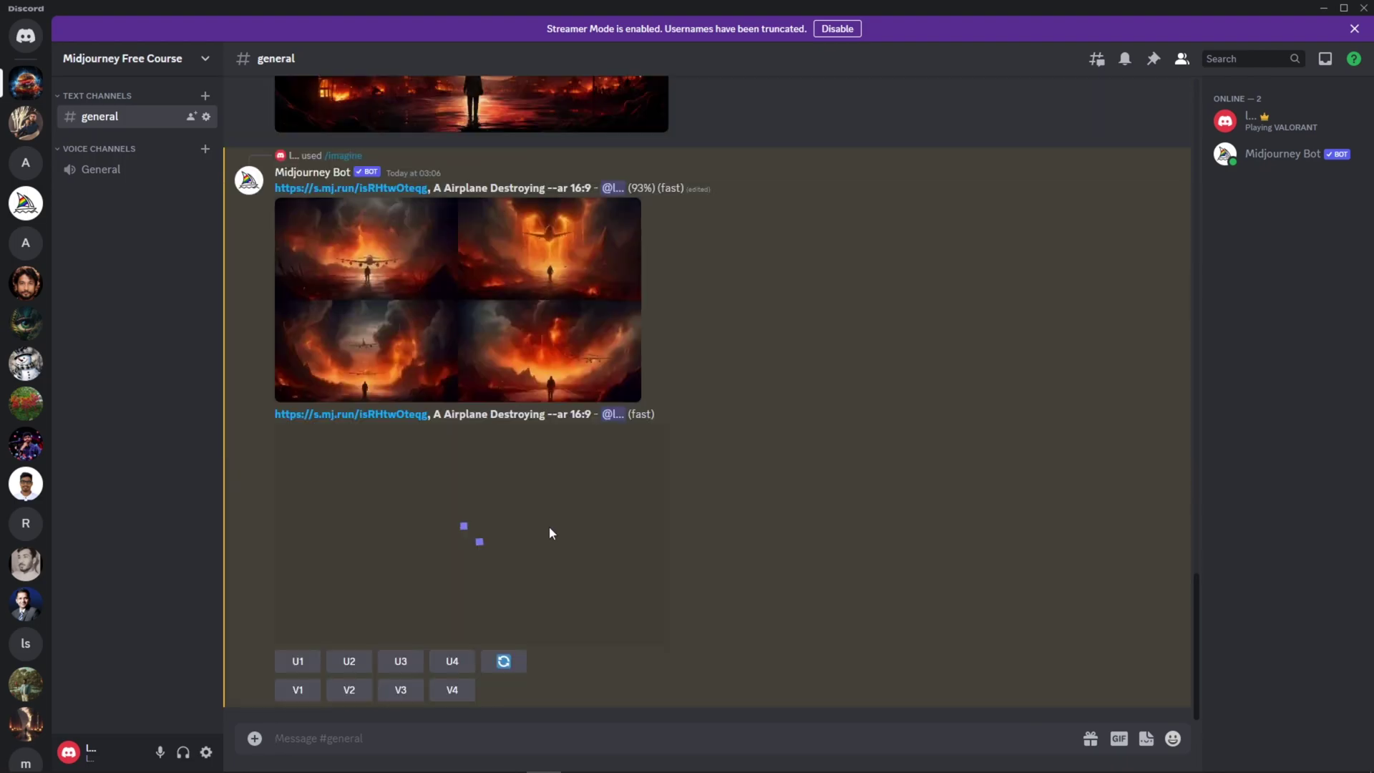
Inspect the generated airplane image grid enlarged and compare it with the volcano reference image
click(548, 528)
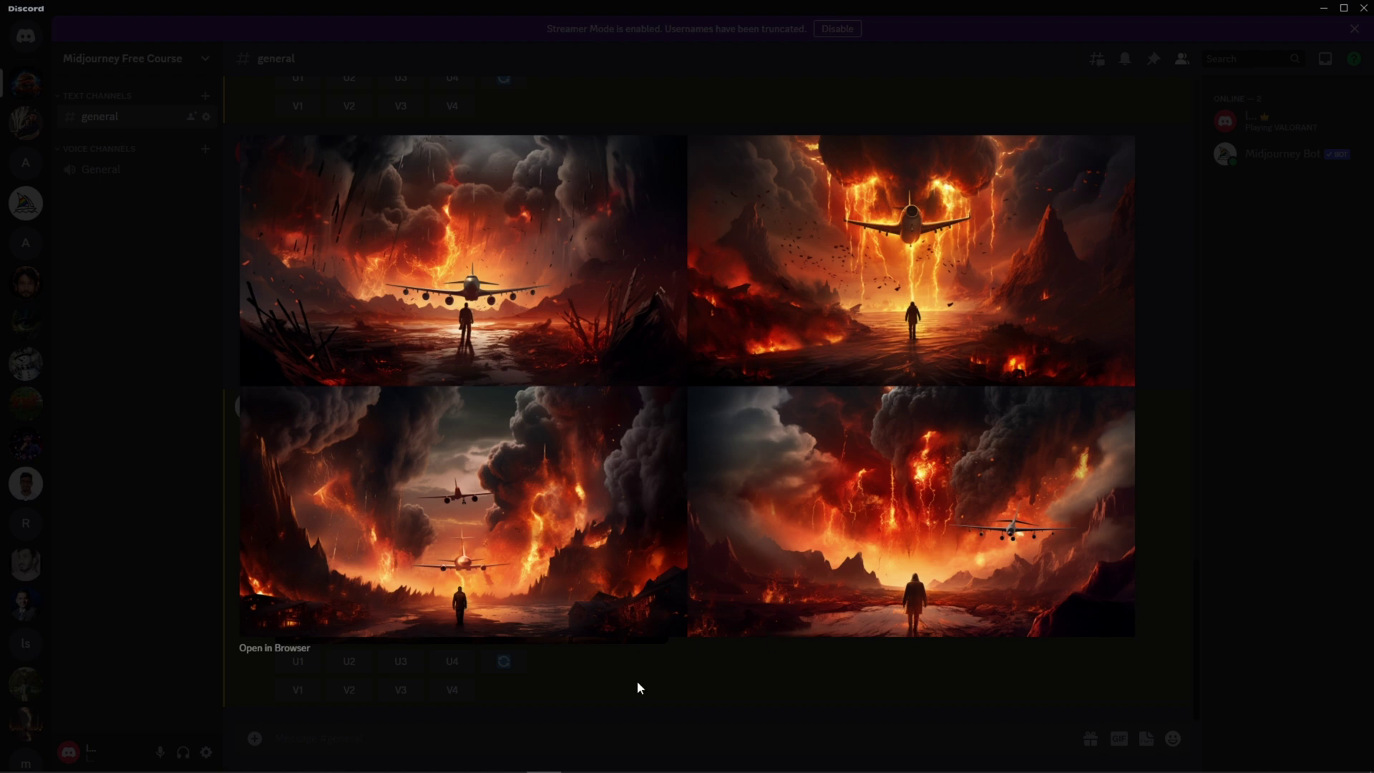
click(683, 665)
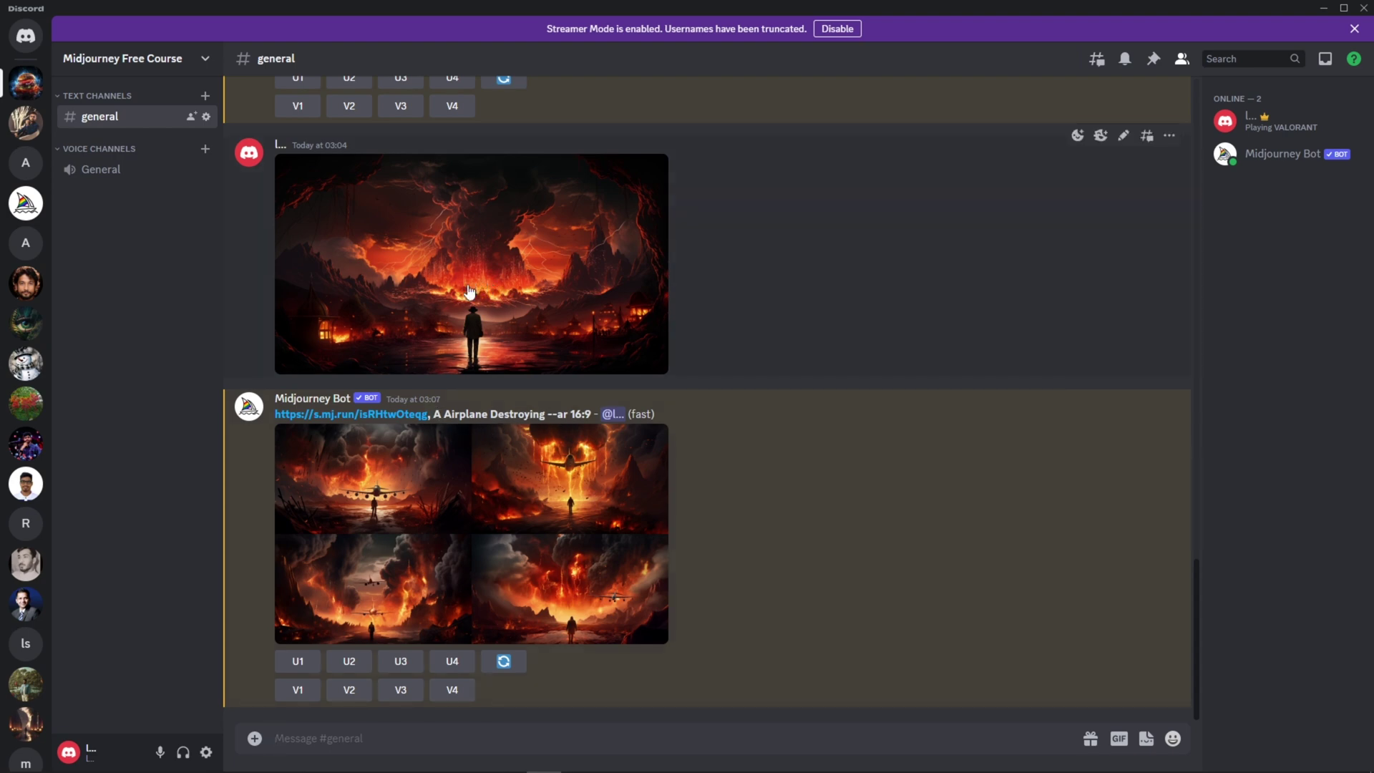
click(463, 517)
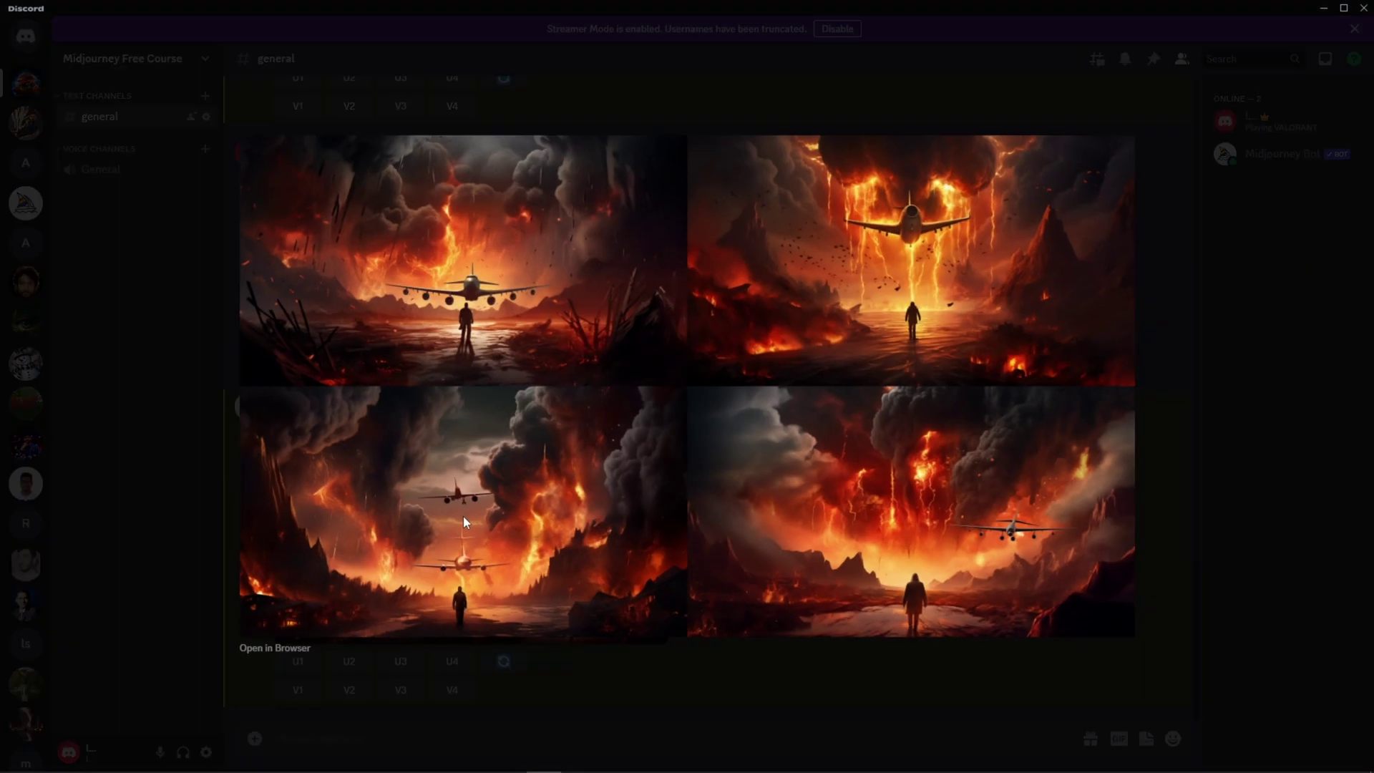
click(200, 427)
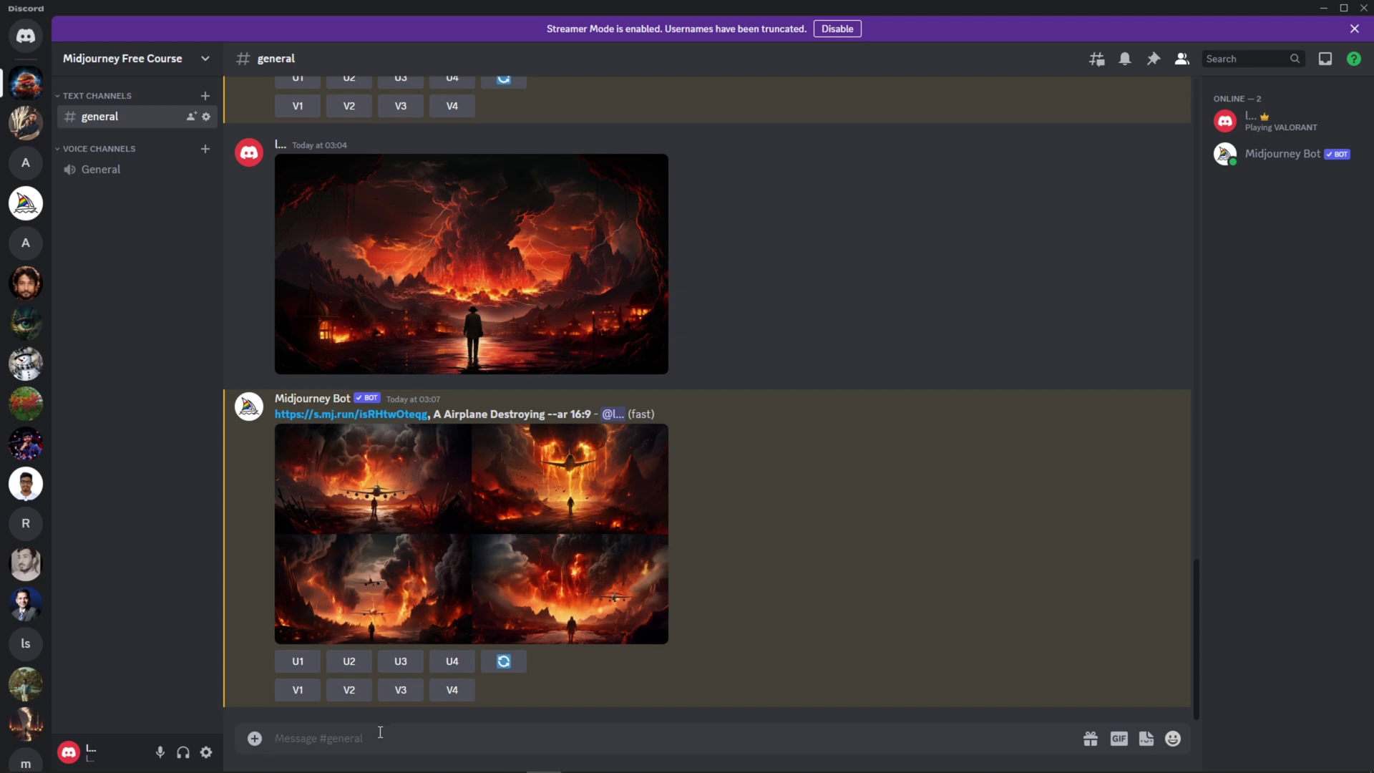
Upload the stone house and aggressive tiger images from the Downloads folder and post them together in the channel
click(255, 739)
click(282, 627)
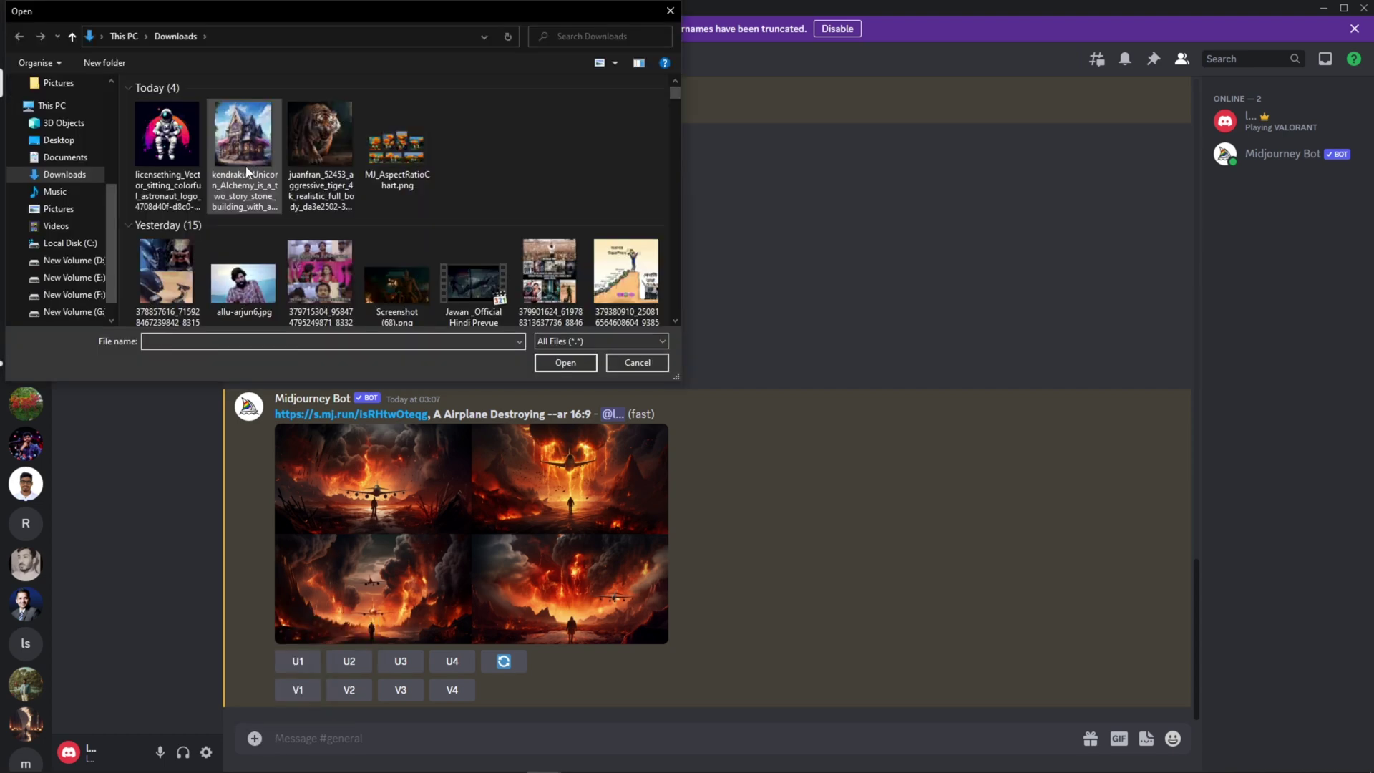
ctrl+click(320, 143)
click(566, 362)
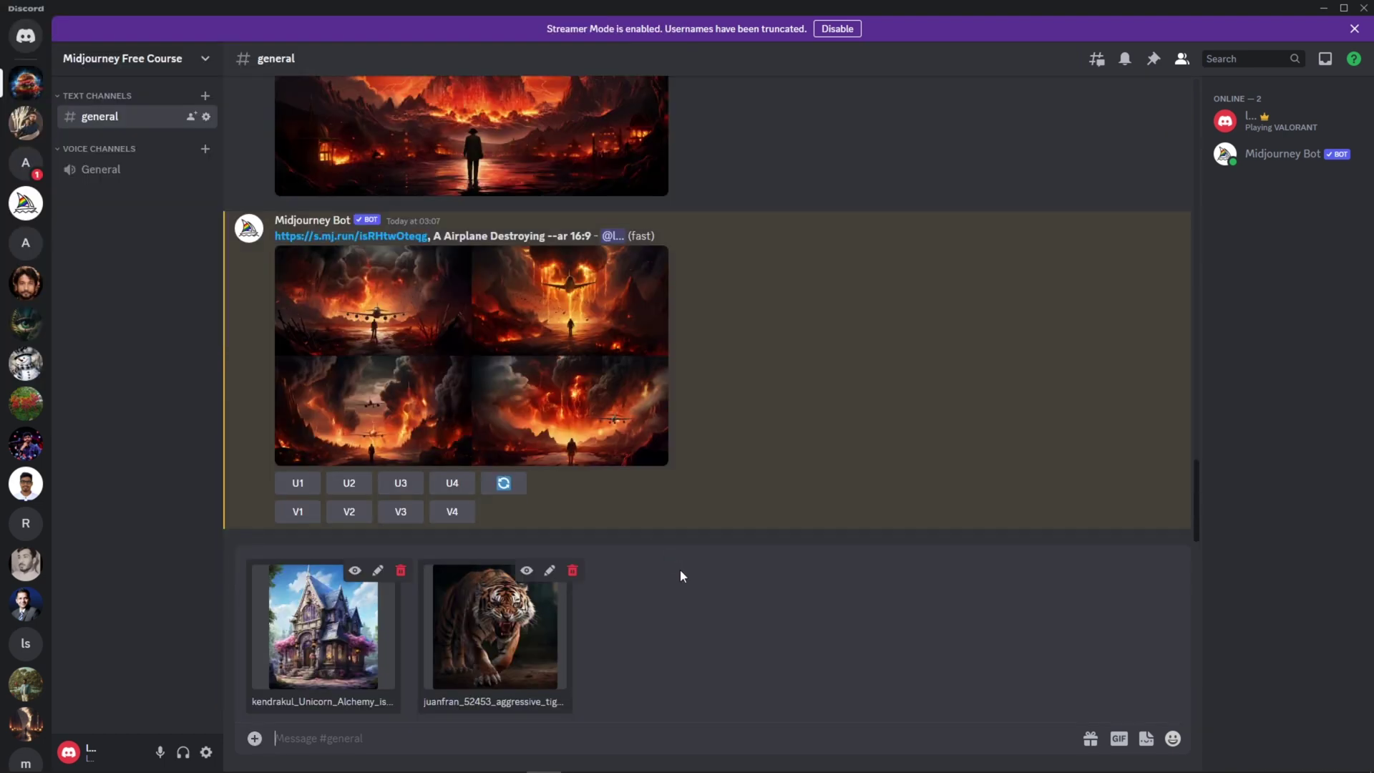
key(Return)
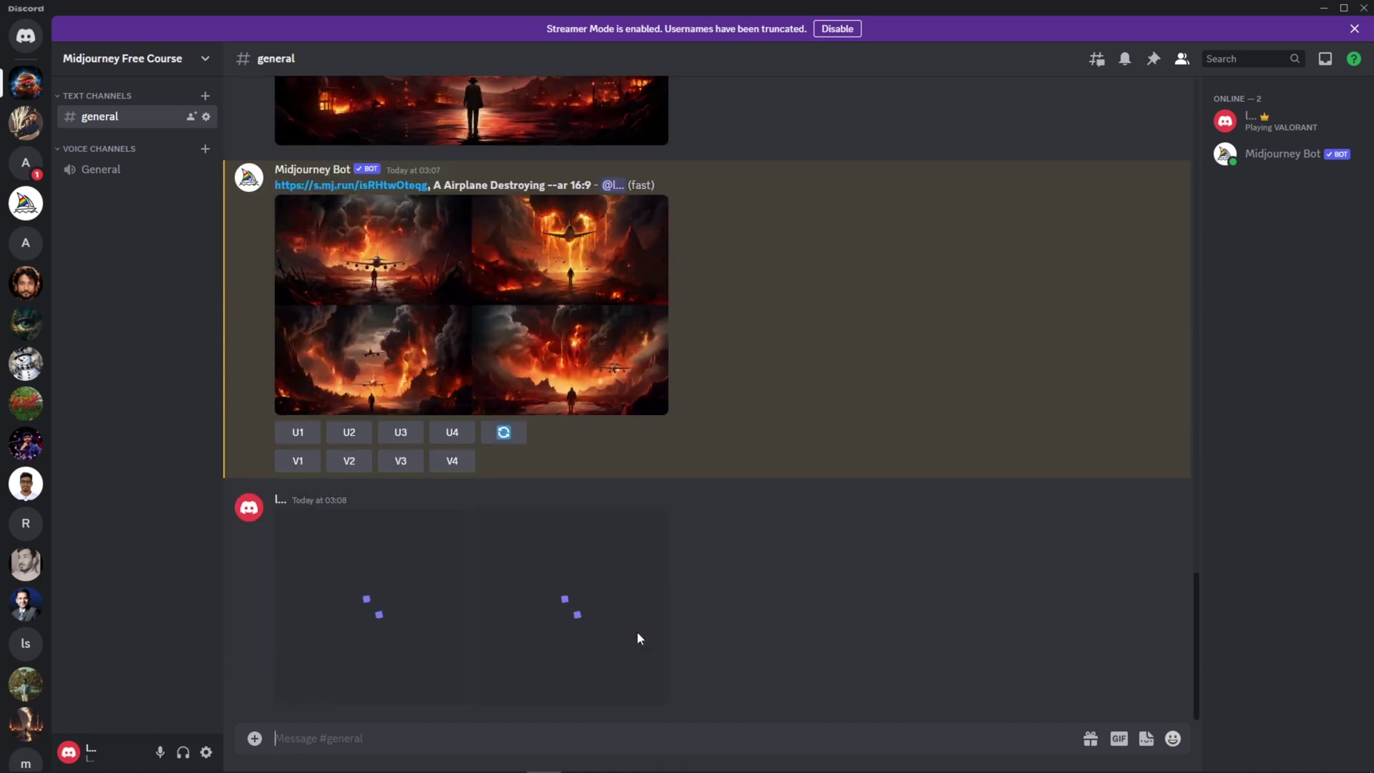
Copy the posted tiger image's link and insert it into a new /imagine prompt
click(536, 589)
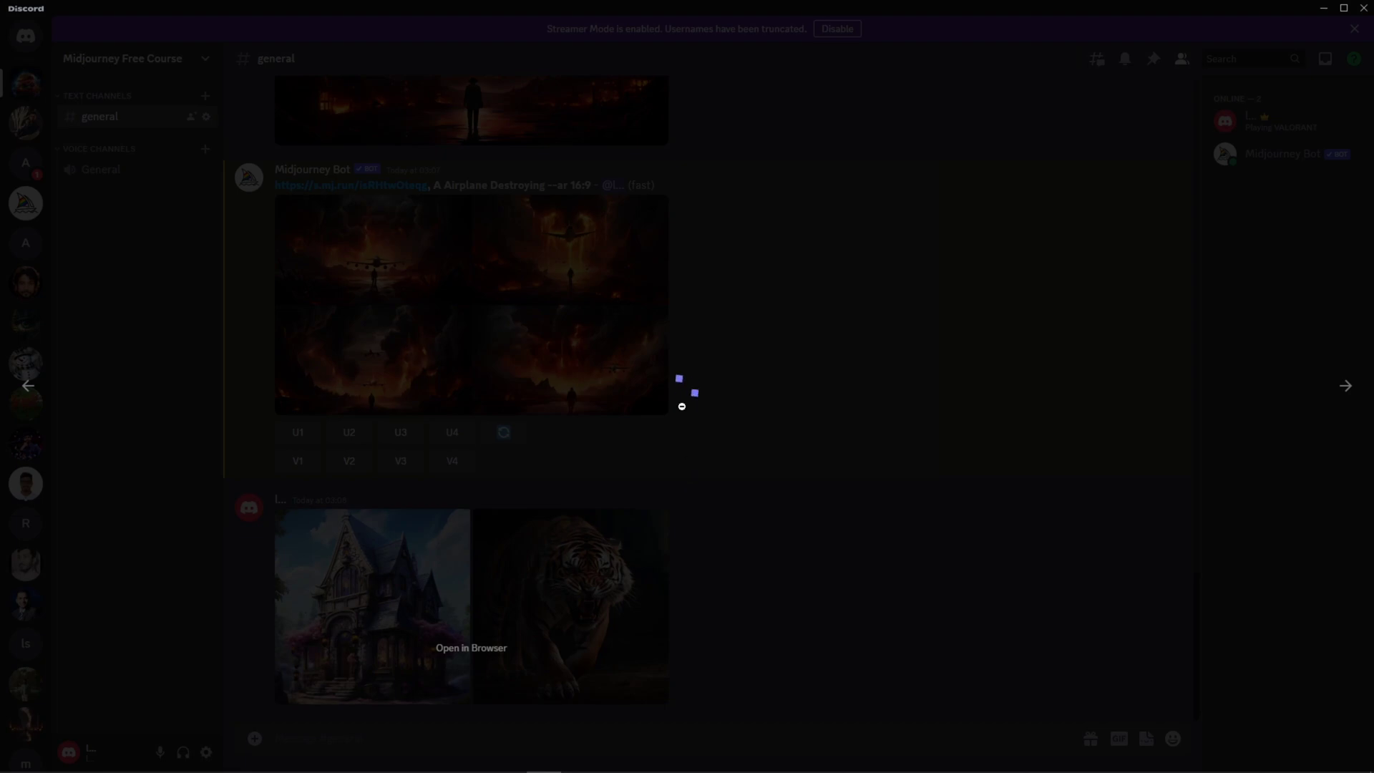
right_click(653, 394)
click(702, 460)
click(313, 481)
text(/)
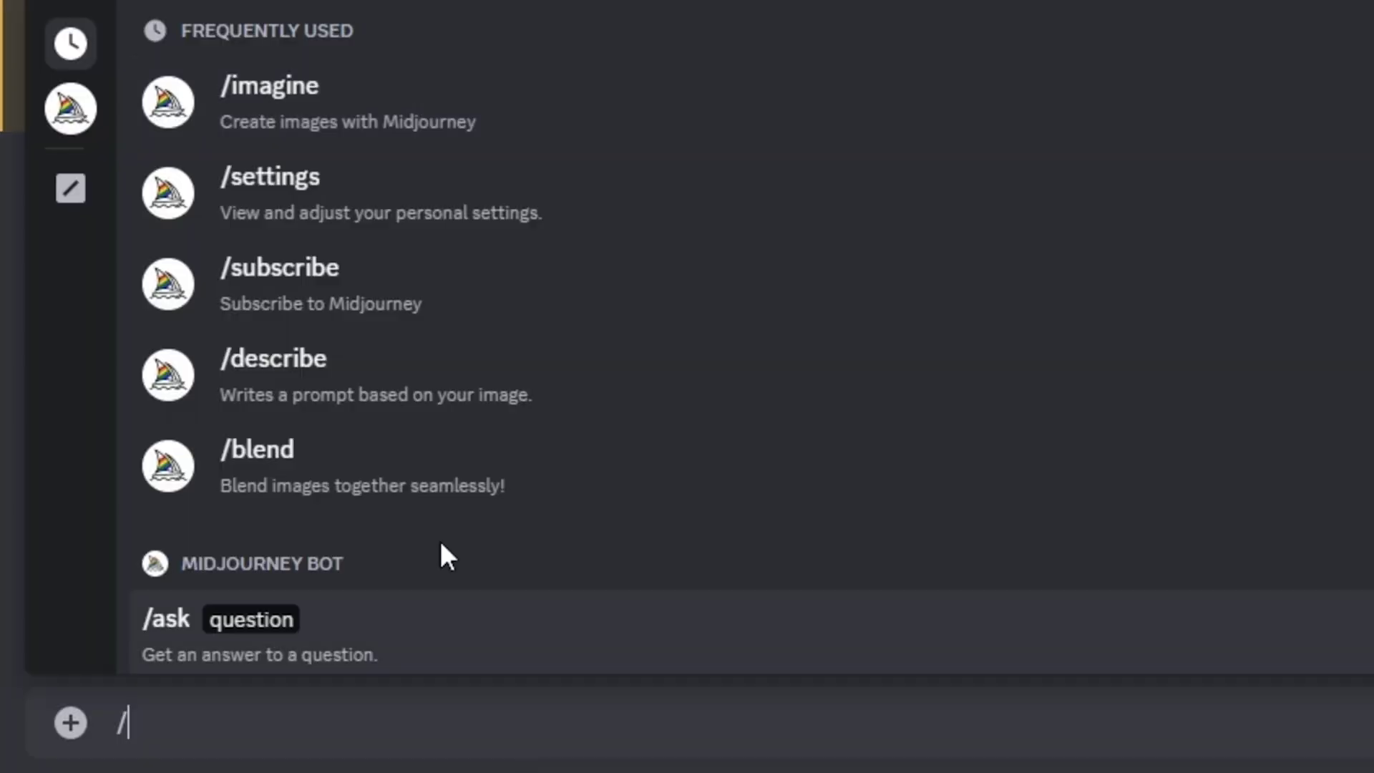
click(337, 107)
key(ctrl+v)
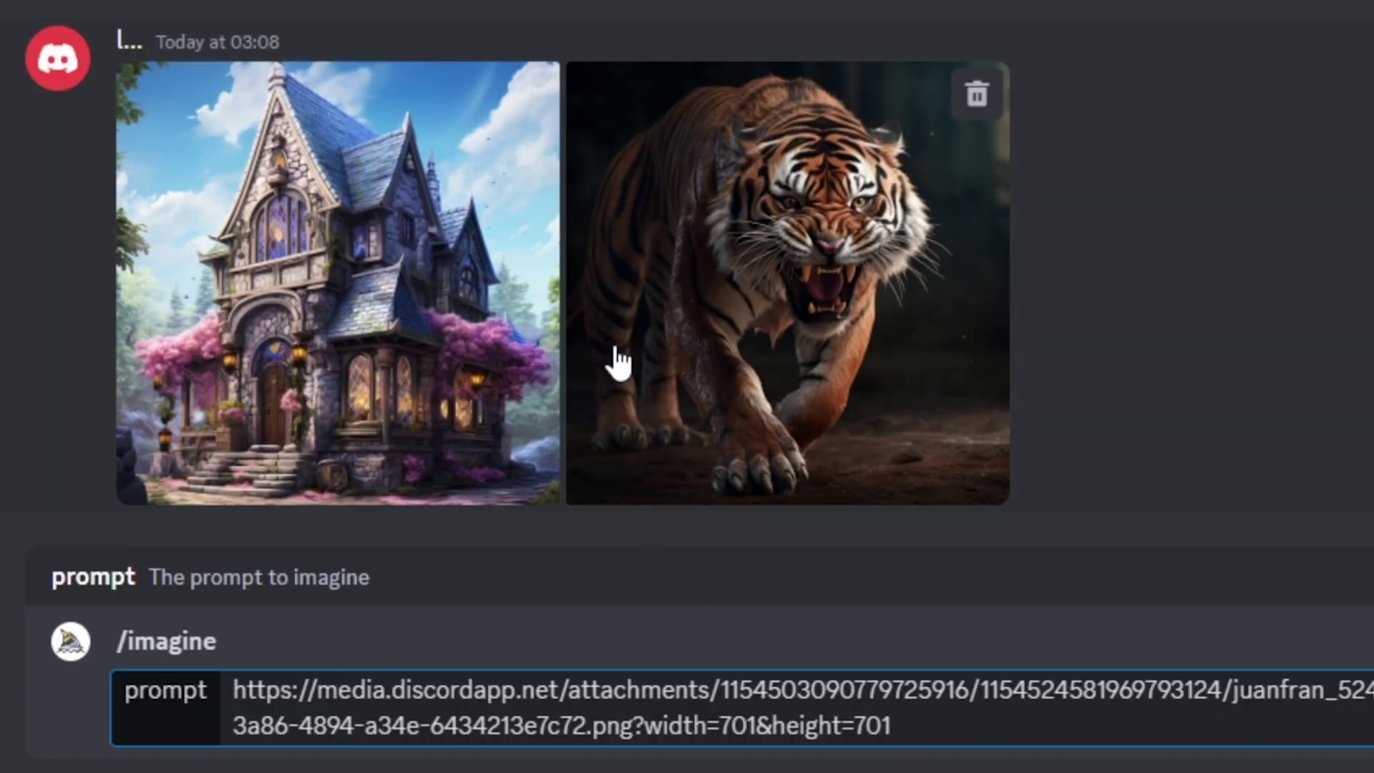
Add the stone house image's link after the tiger link in the prompt and submit it to blend both images
click(334, 254)
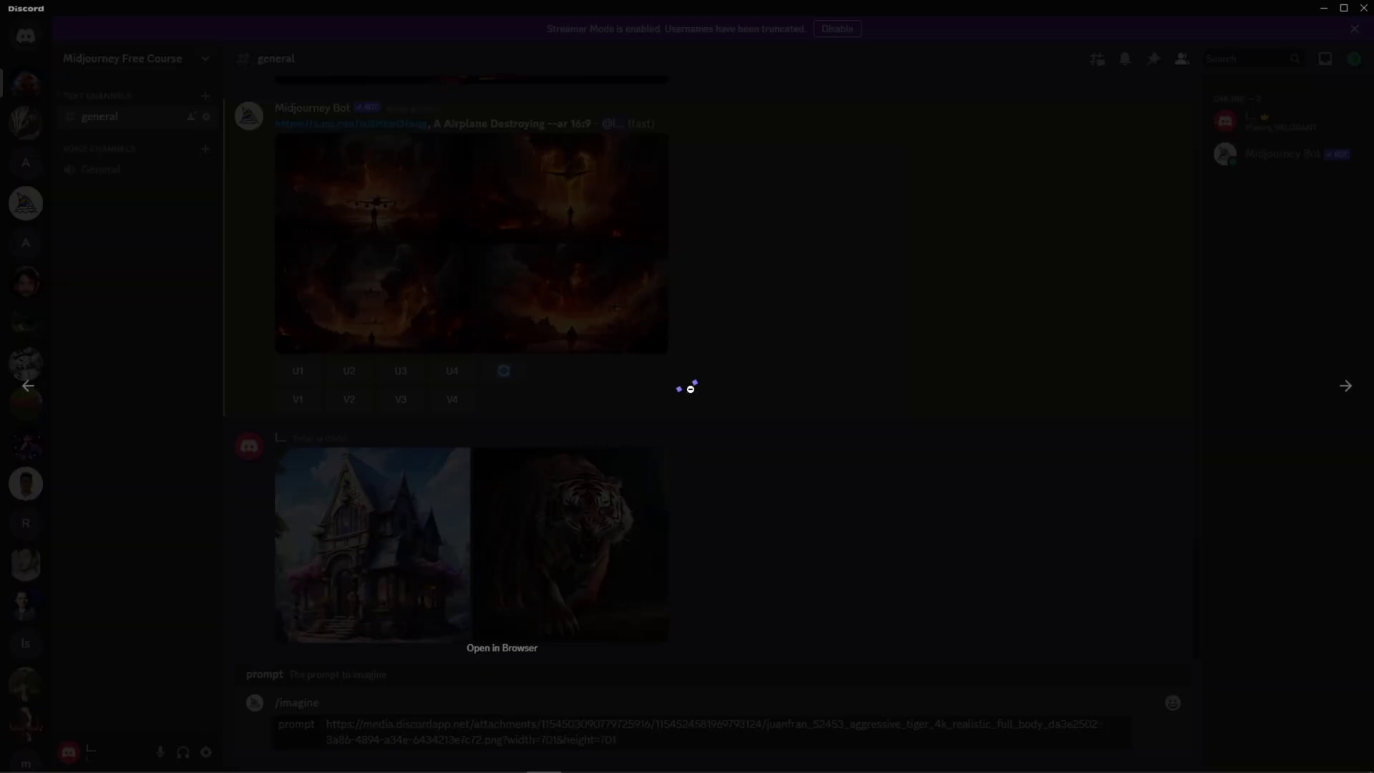
right_click(657, 403)
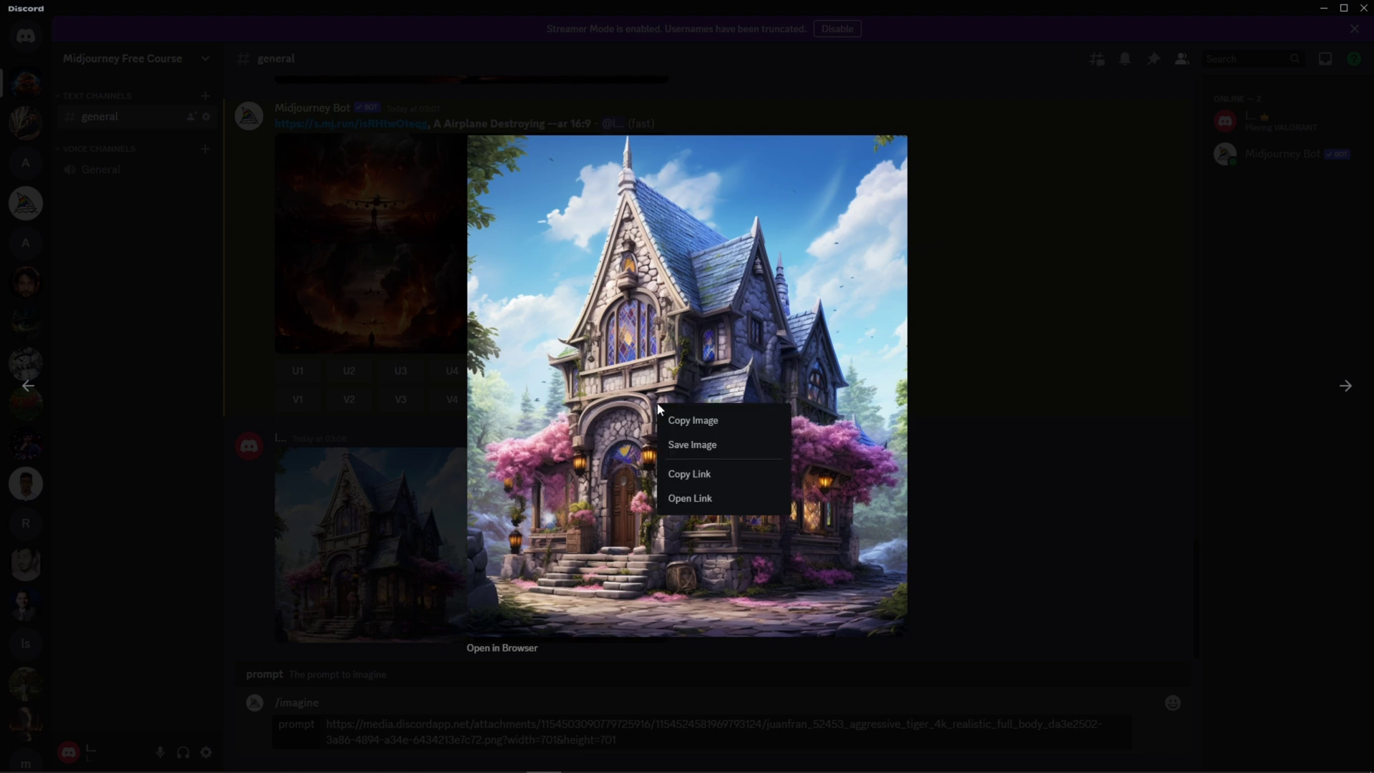
click(700, 481)
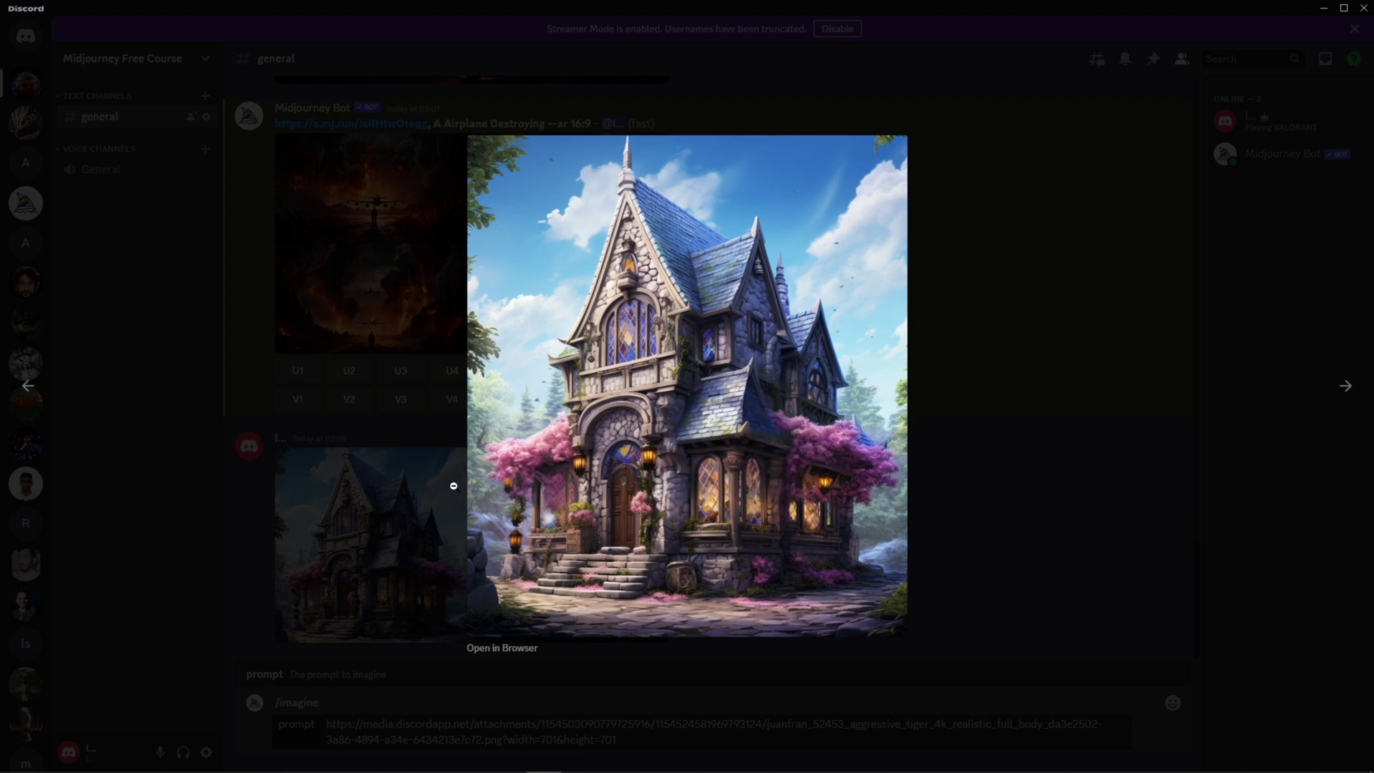
click(387, 490)
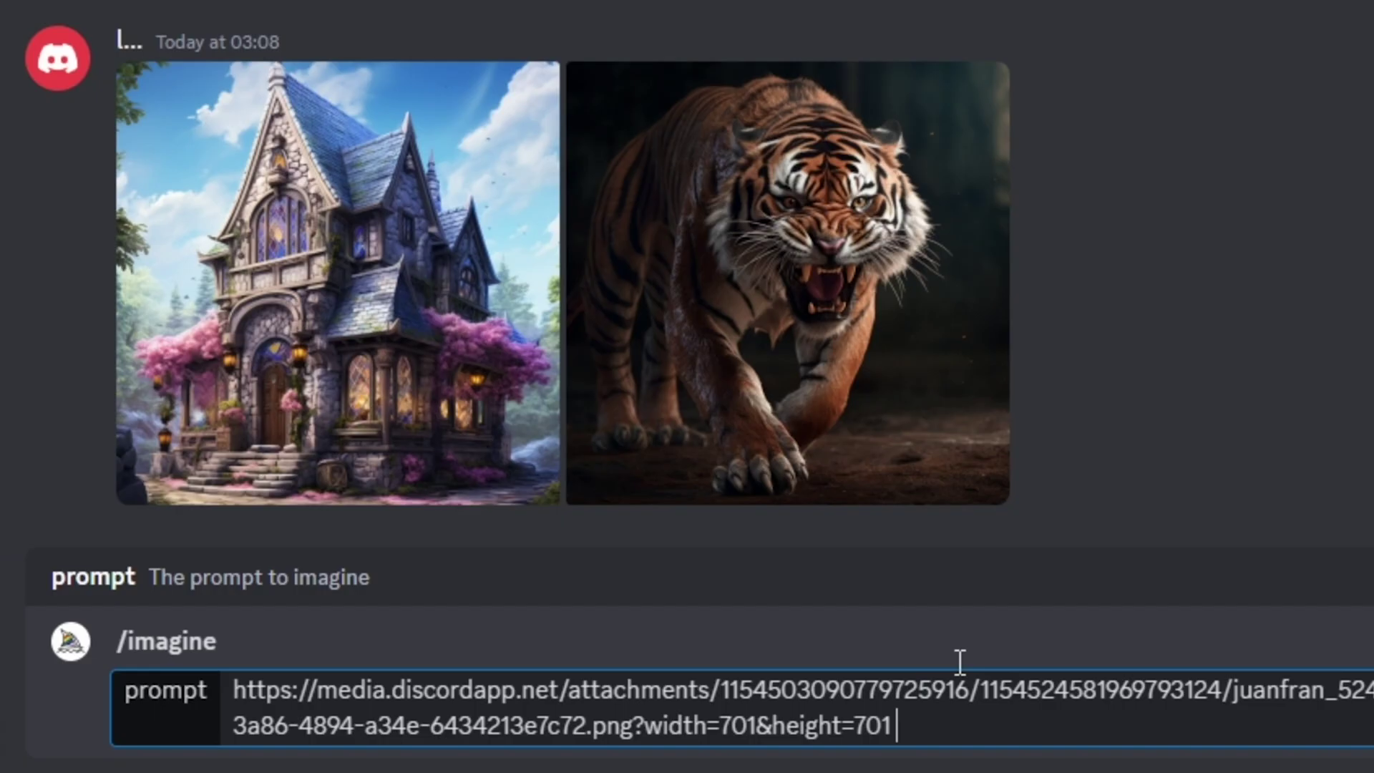
key(ctrl+v)
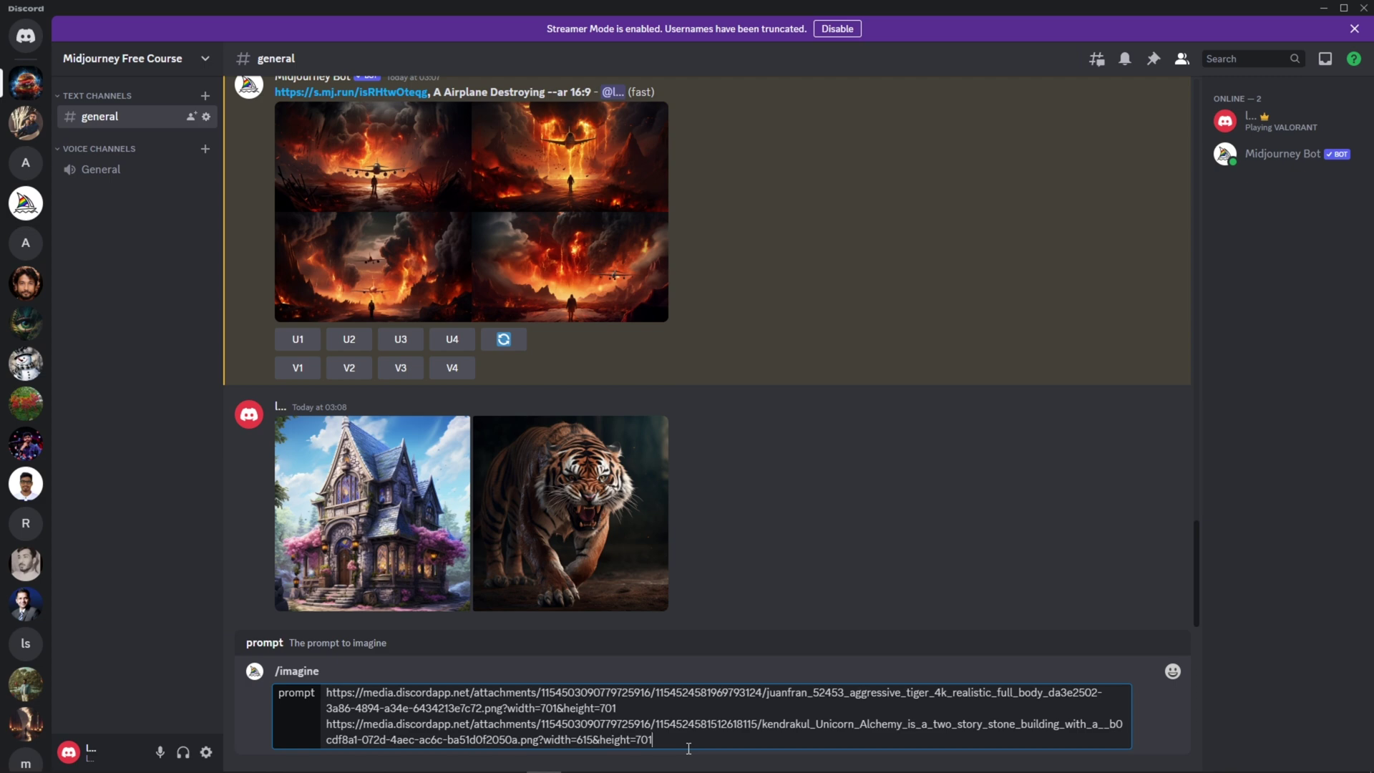
key(Return)
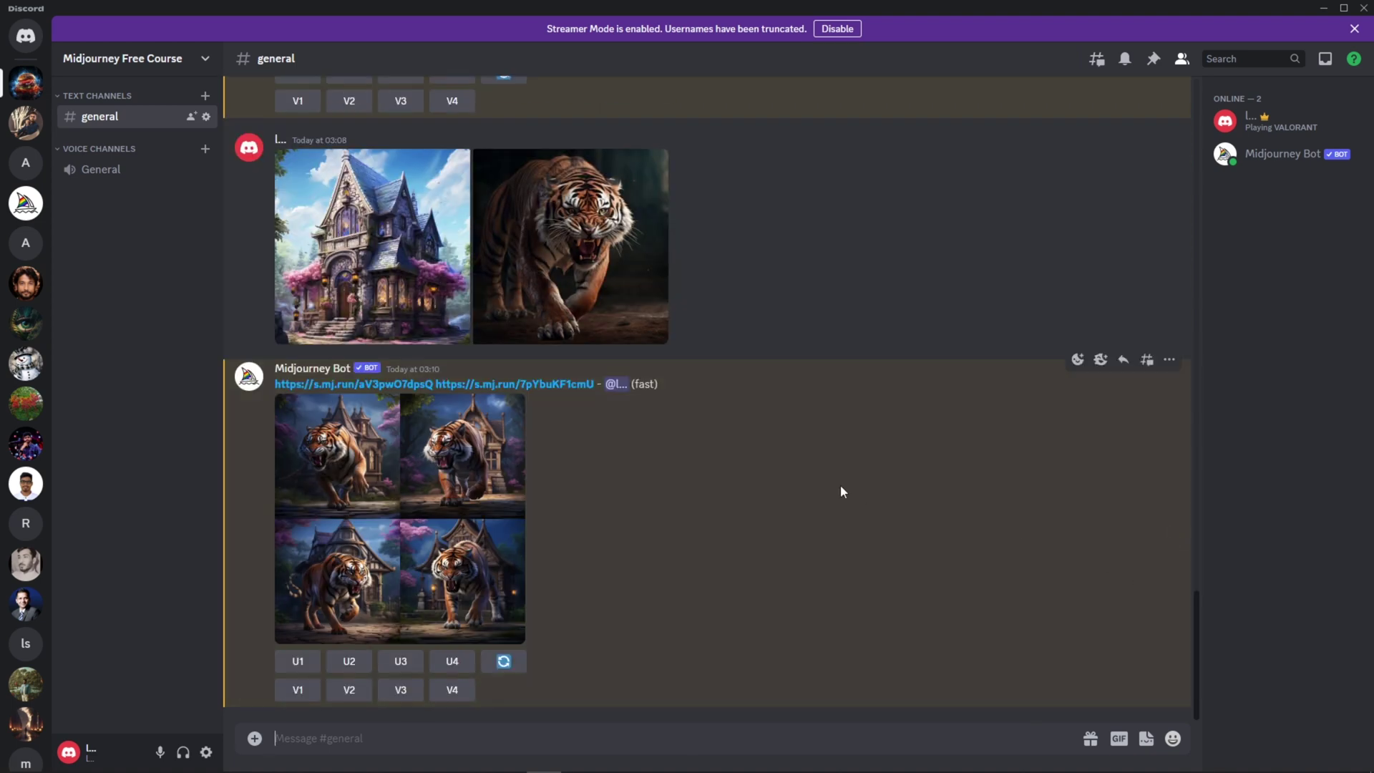
Inspect the blended tiger and house image grid enlarged and compare it with the two reference images
click(393, 479)
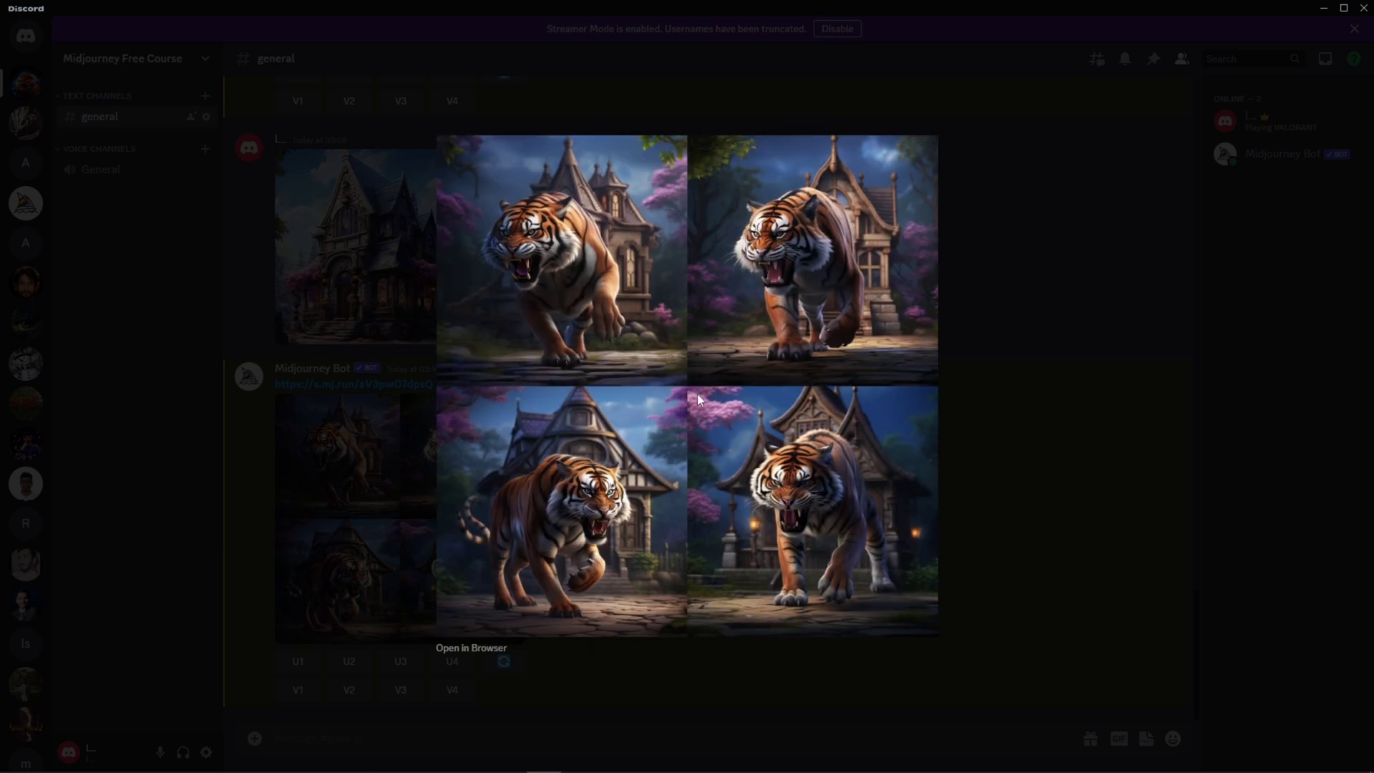
click(342, 348)
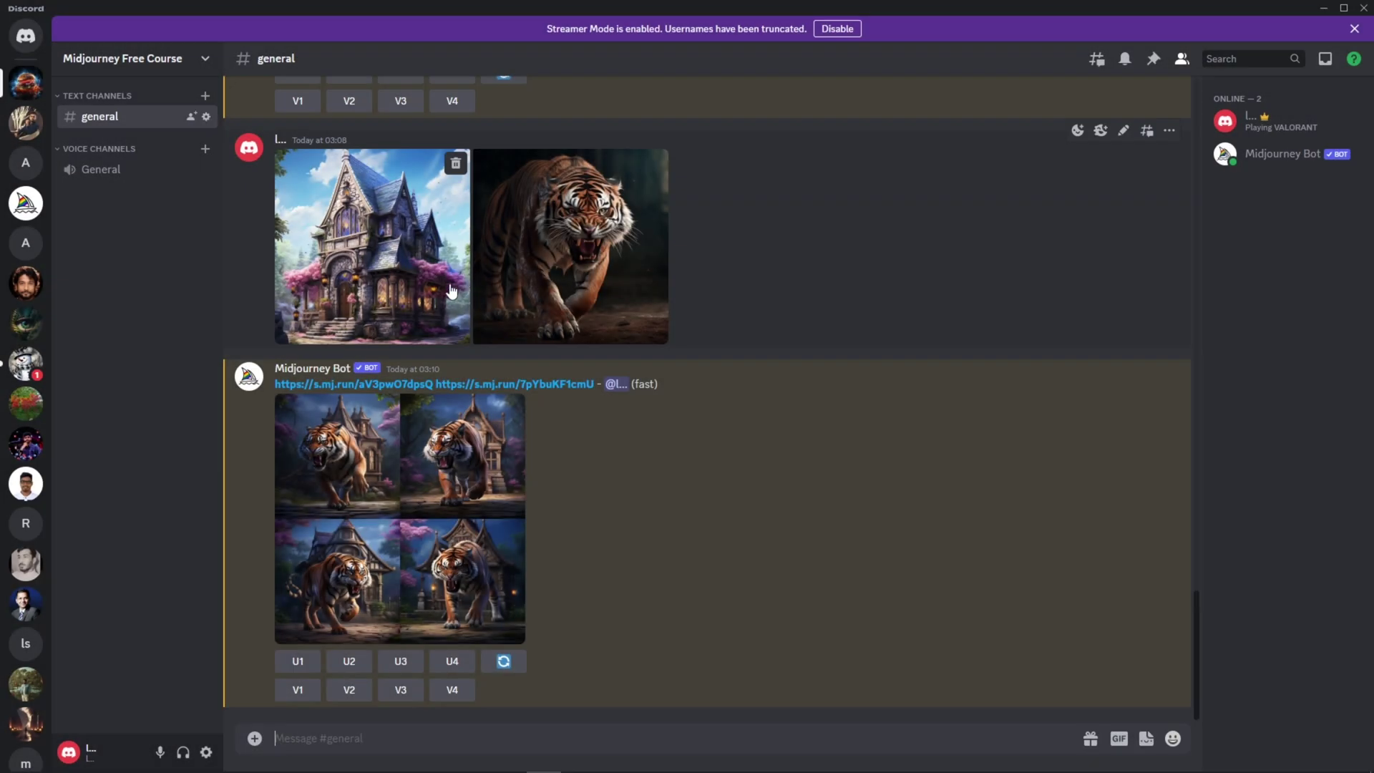
click(457, 514)
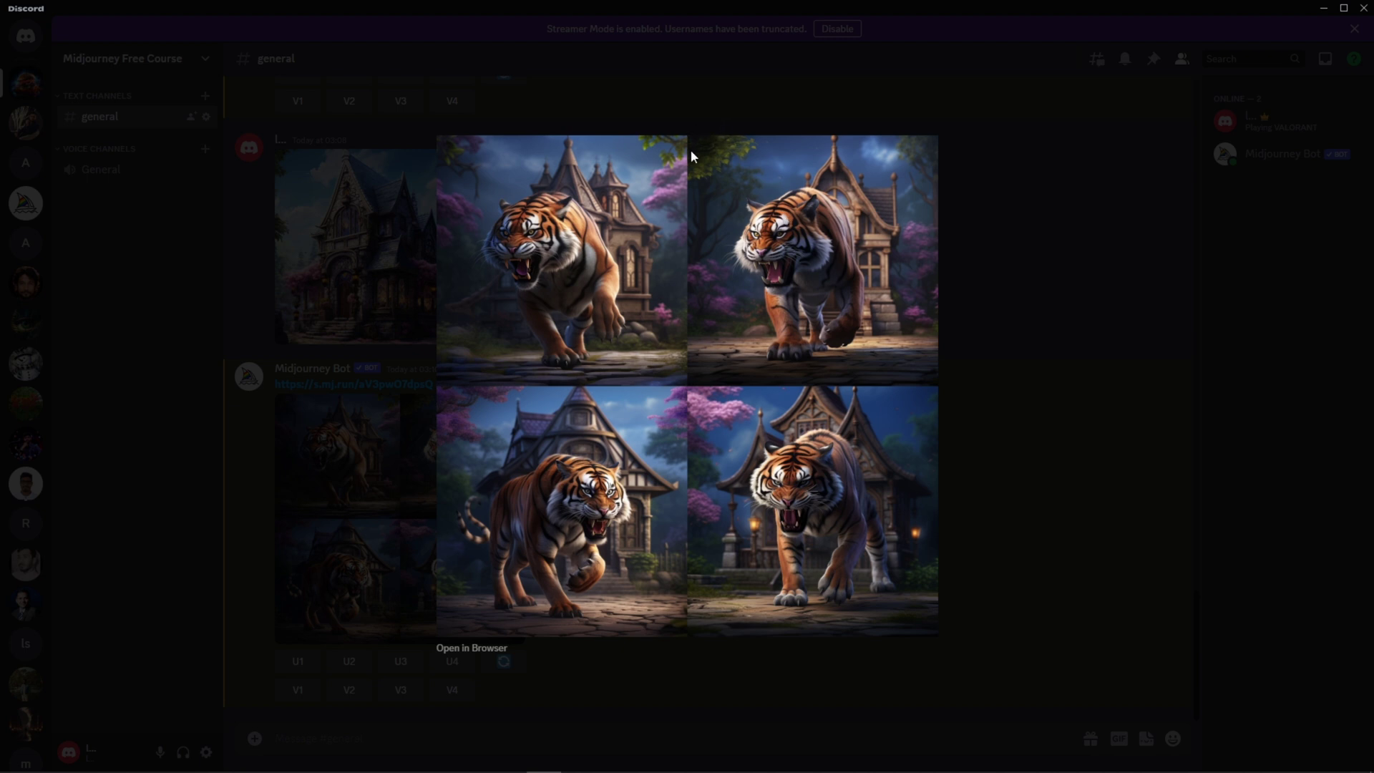
click(691, 114)
Review the channel's earlier generations and bot settings back to the first lion prompt, then return to the latest tiger and house grid
scroll(565, 455, up, 10)
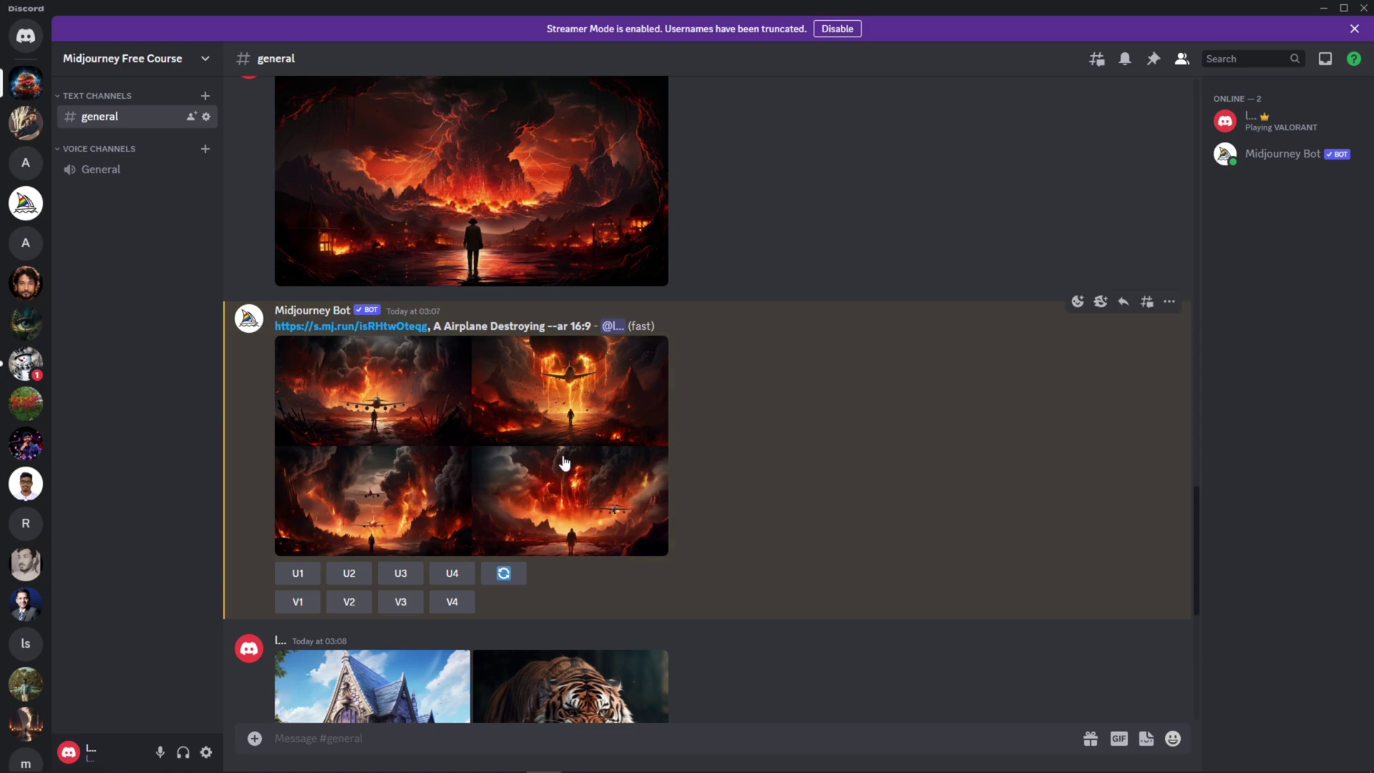
scroll(565, 458, down, 2)
scroll(565, 457, up, 5)
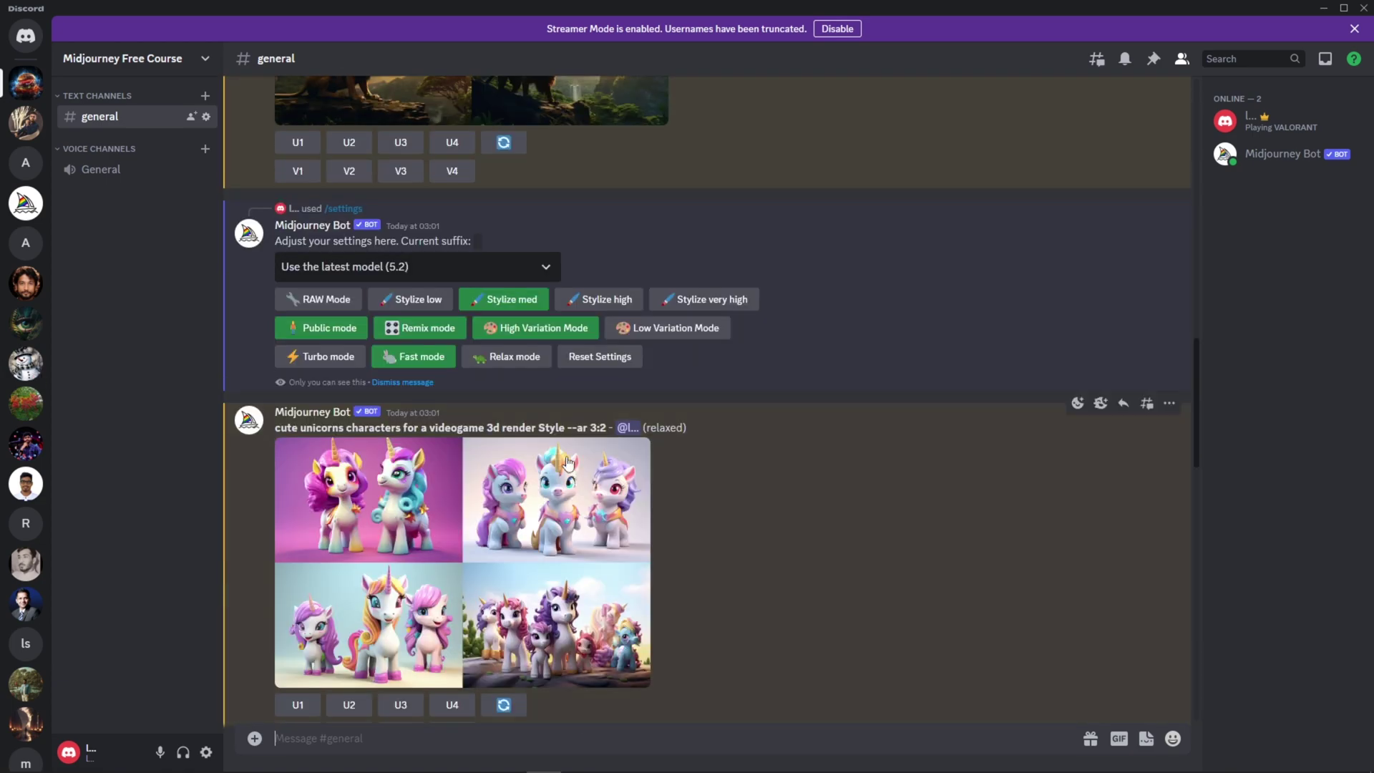
scroll(563, 447, up, 10)
scroll(560, 434, up, 10)
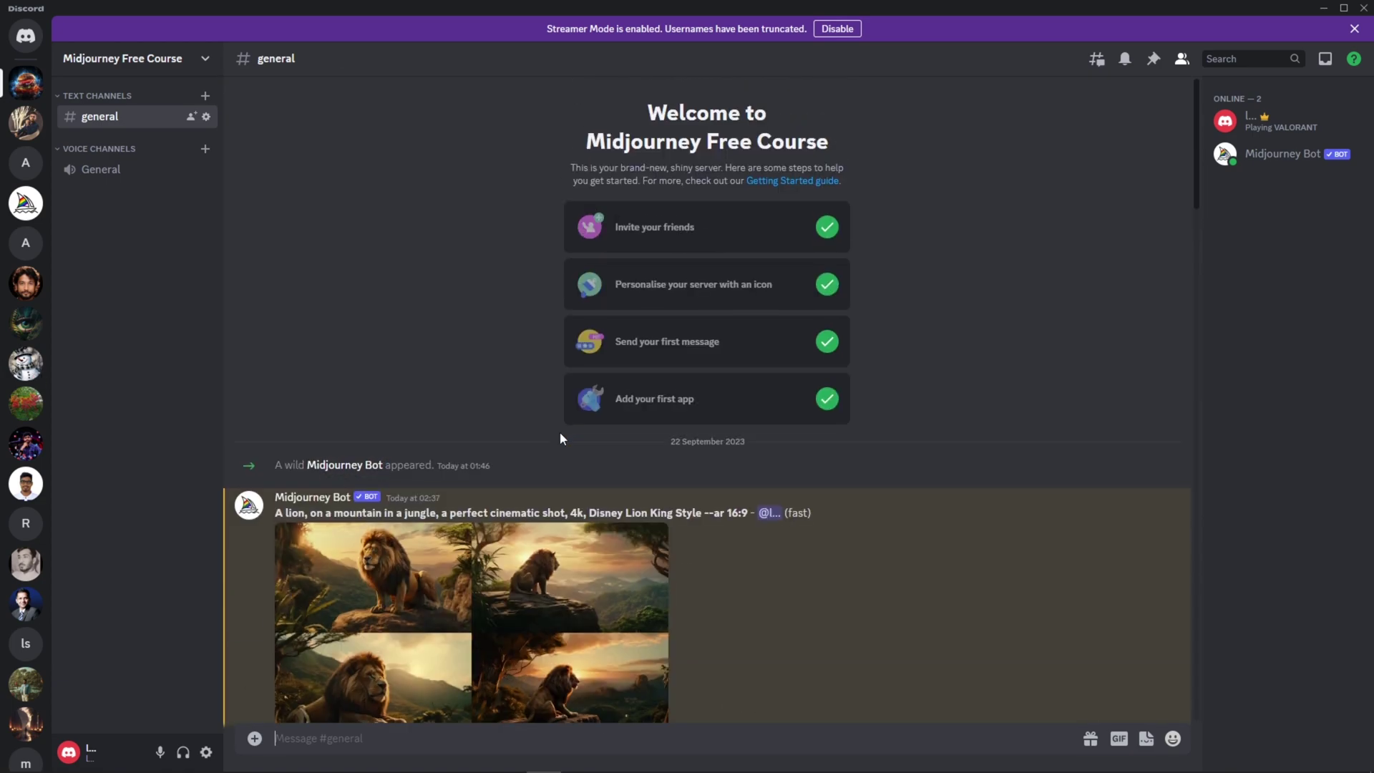
scroll(560, 434, down, 20)
scroll(560, 435, down, 6)
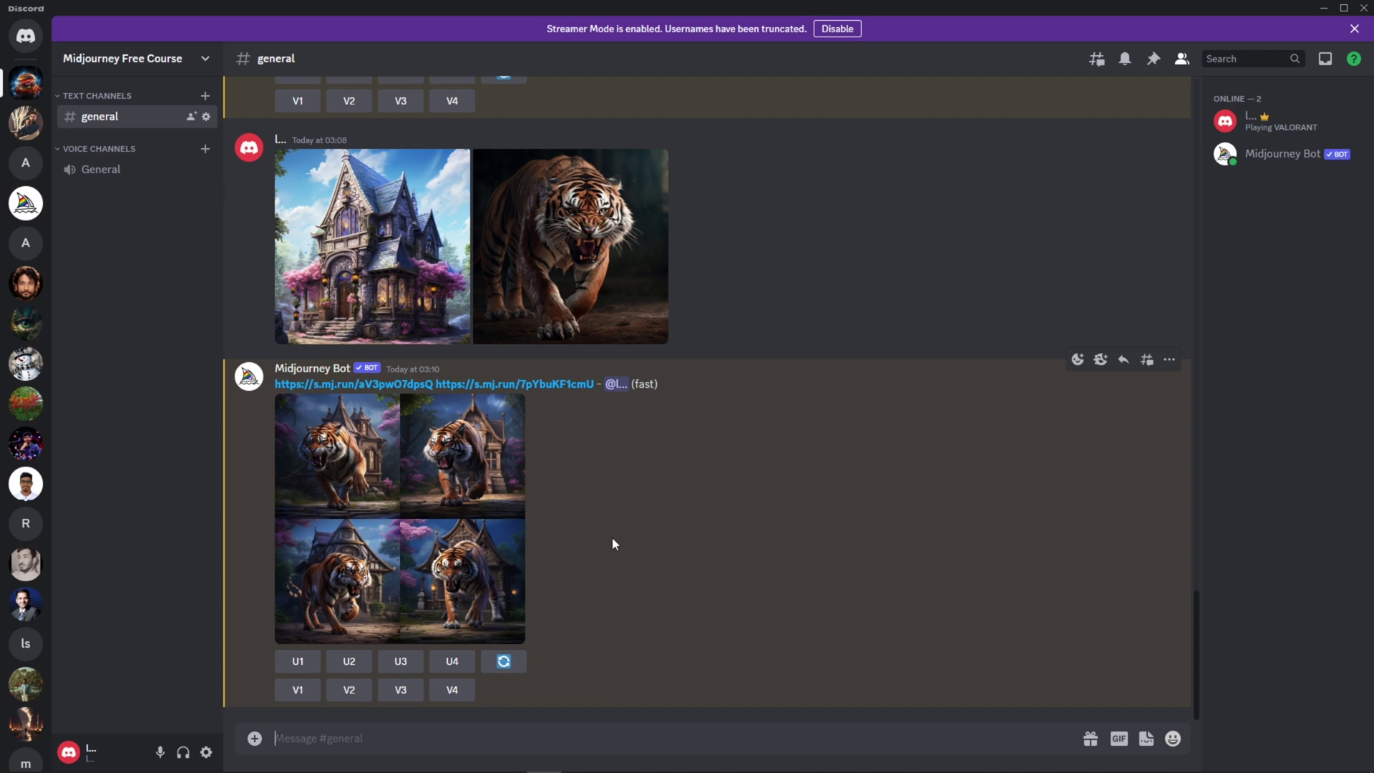
scroll(626, 491, up, 2)
scroll(625, 491, down, 2)
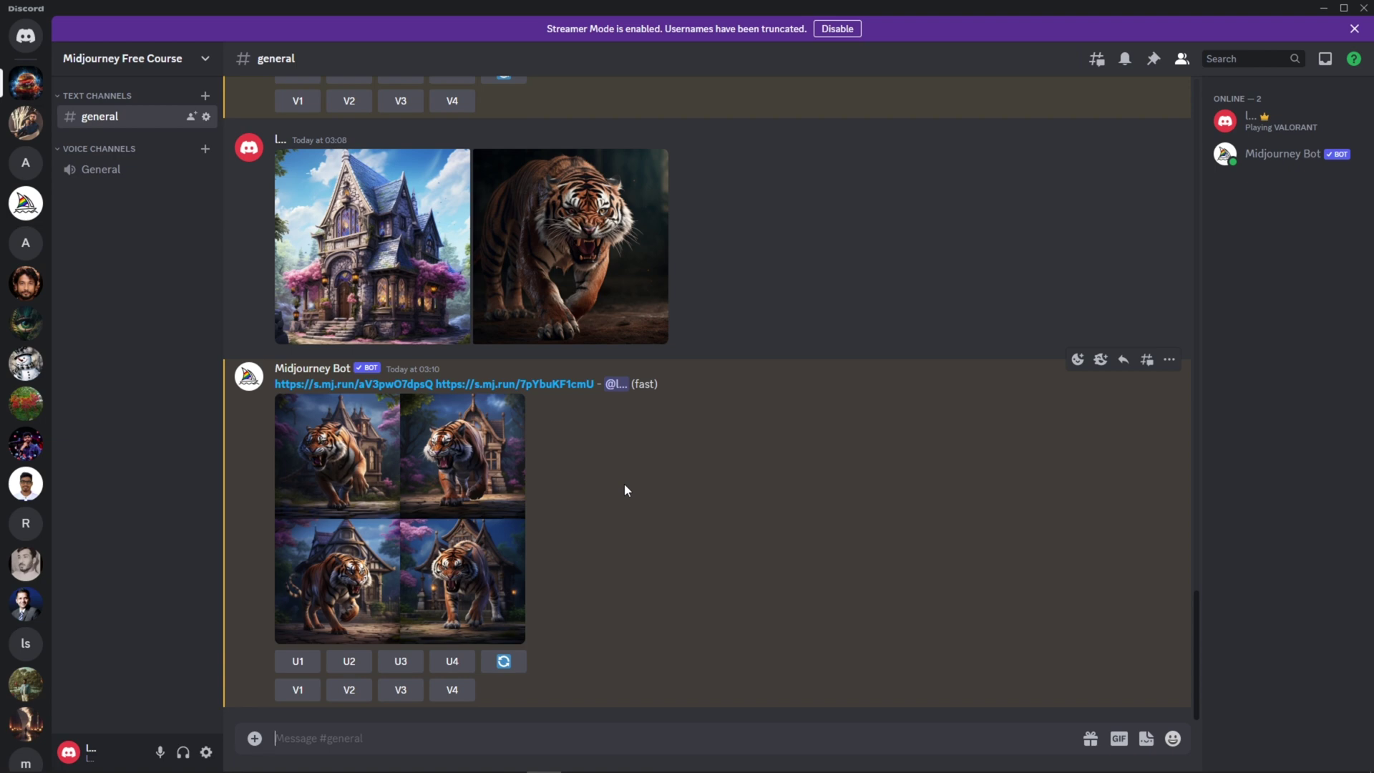